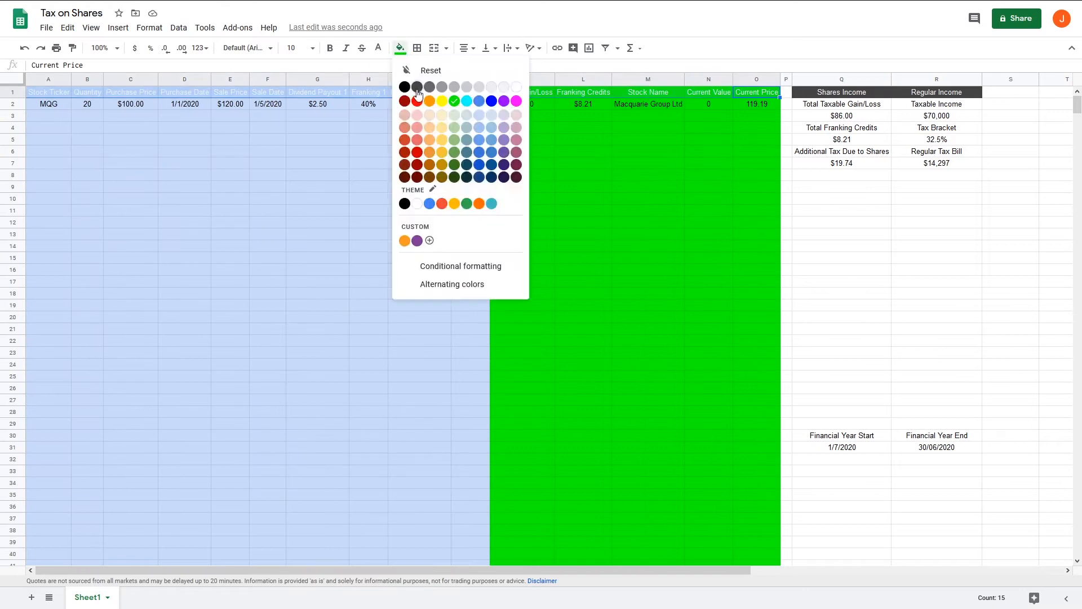
Fill the income summary cells Q2:Q7 and R4:R7 green and the Taxable Income cells R2:R3 light blue.
{"action": "left_click", "coordinate": [400, 49]}
{"action": "left_click", "coordinate": [450, 100]}
{"action": "left_click_drag", "start_coordinate": [930, 128], "coordinate": [923, 160]}
Fill the Financial Year Start and End cells Q30:R31 light blue.
{"action": "left_click", "coordinate": [400, 49]}
{"action": "left_click", "coordinate": [398, 52]}
{"action": "left_click", "coordinate": [481, 114]}
{"action": "left_click", "coordinate": [836, 238]}
{"action": "left_click_drag", "start_coordinate": [841, 436], "coordinate": [933, 447]}
{"action": "left_click", "coordinate": [400, 49]}
{"action": "left_click", "coordinate": [483, 114]}
{"action": "left_click", "coordinate": [933, 354]}
Add a black outer border around the income summary block Q1:R7.
{"action": "left_click_drag", "start_coordinate": [841, 93], "coordinate": [939, 164]}
{"action": "left_click", "coordinate": [417, 48]}
{"action": "left_click", "coordinate": [502, 72]}
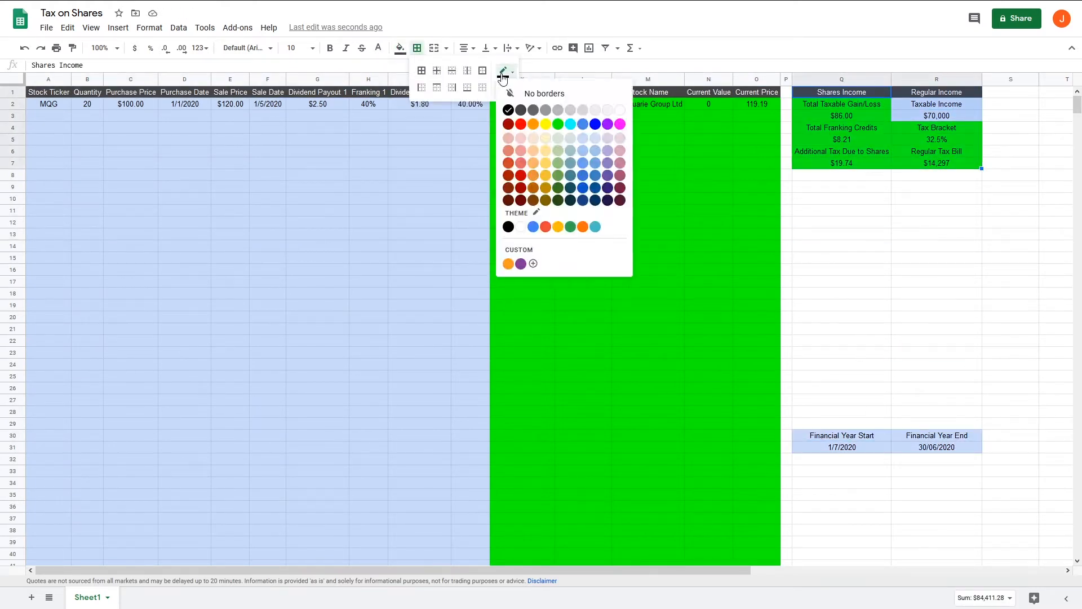
{"action": "left_click", "coordinate": [509, 109]}
{"action": "left_click", "coordinate": [482, 71]}
Add an outer border around the Total Taxable Gain/Loss cells Q2:Q3.
{"action": "left_click", "coordinate": [842, 222]}
{"action": "left_click_drag", "start_coordinate": [842, 105], "coordinate": [842, 116]}
{"action": "left_click", "coordinate": [417, 49]}
{"action": "left_click", "coordinate": [482, 71]}
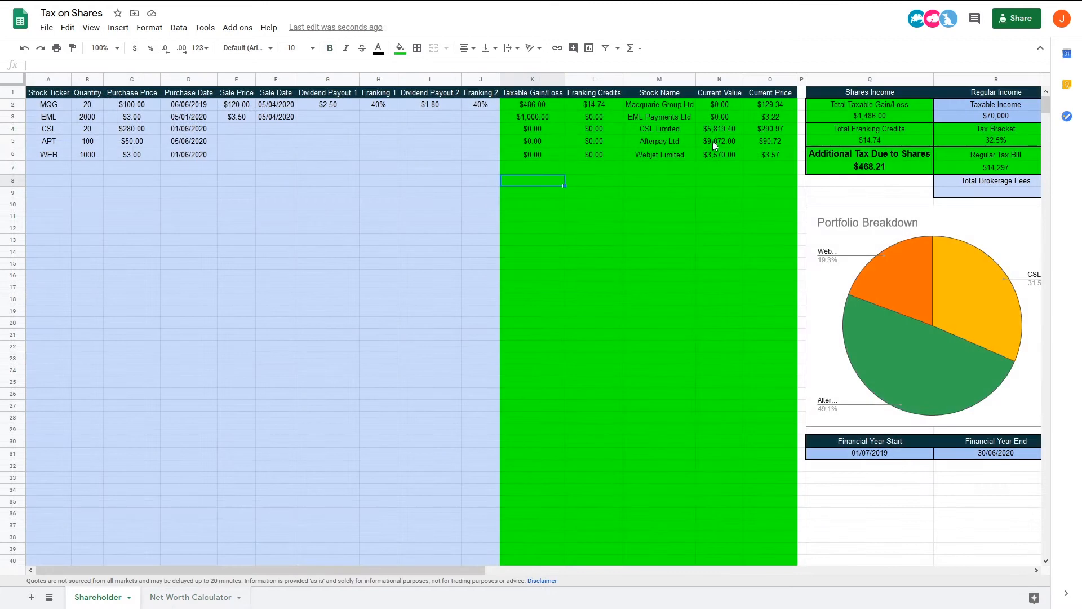
{"action": "left_click_drag", "start_coordinate": [728, 107], "coordinate": [731, 343]}
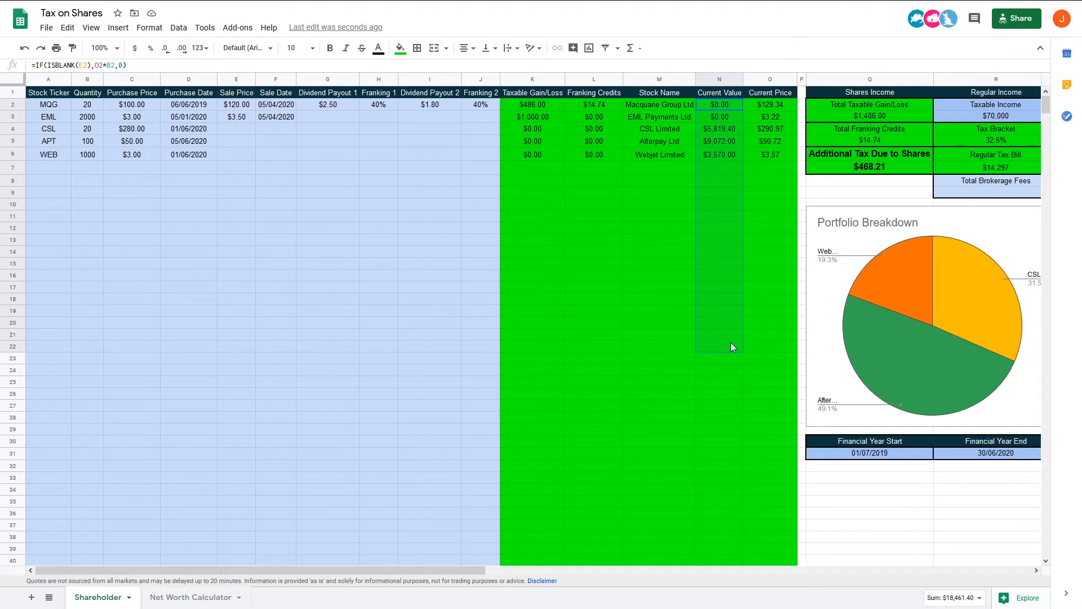
{"action": "left_click", "coordinate": [724, 311]}
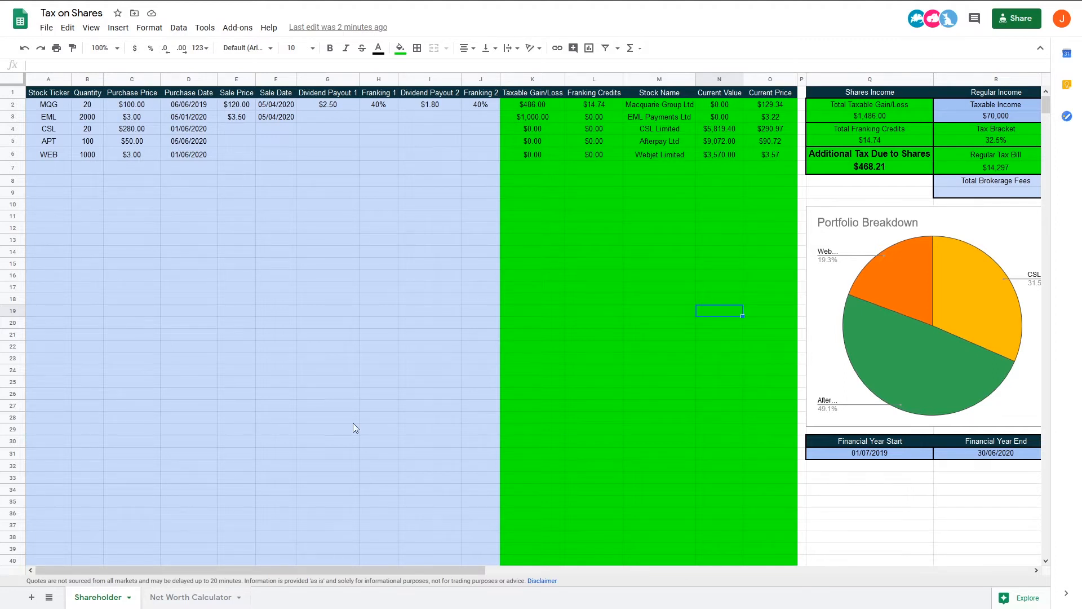
On the Net Worth Calculator sheet, enter the headings NET WORTH in A5 and ASSETS in A7.
{"action": "left_click", "coordinate": [191, 596]}
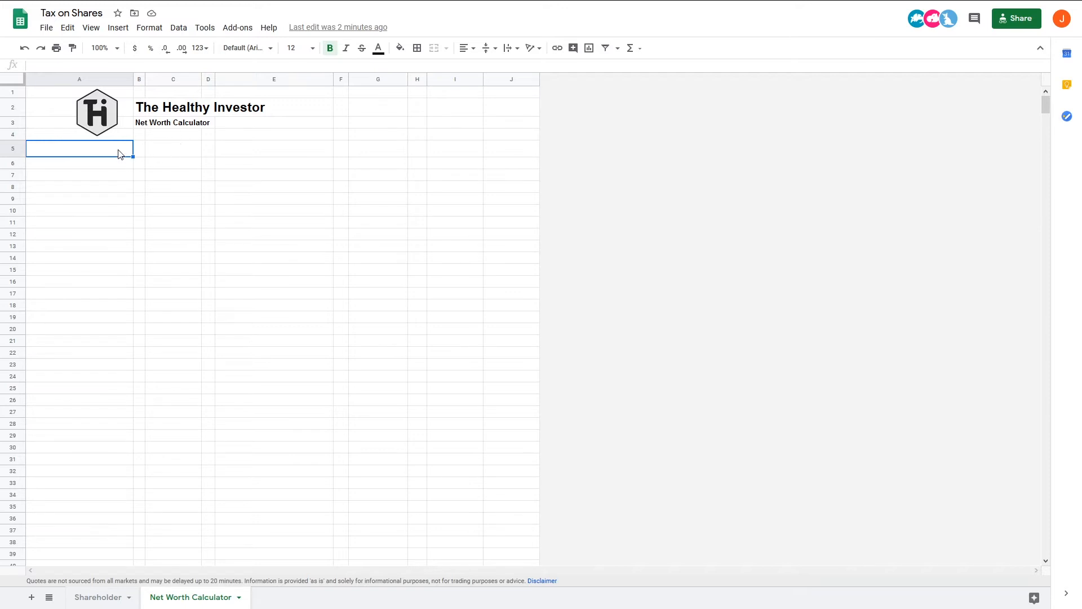
{"action": "type", "text": "NETWOR"}
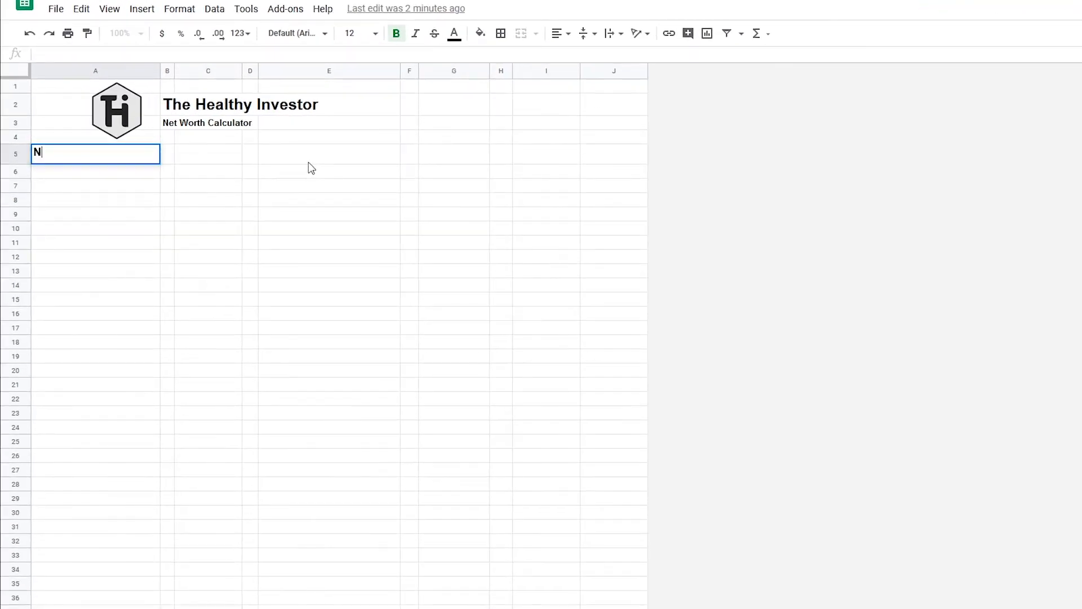
{"action": "key", "text": "BackSpace"}
{"action": "key", "text": "BackSpace"}
{"action": "key", "text": "BackSpace"}
{"action": "type", "text": "WORTH"}
{"action": "key", "text": "Return"}
{"action": "key", "text": "Return"}
{"action": "type", "text": "ASSETS"}
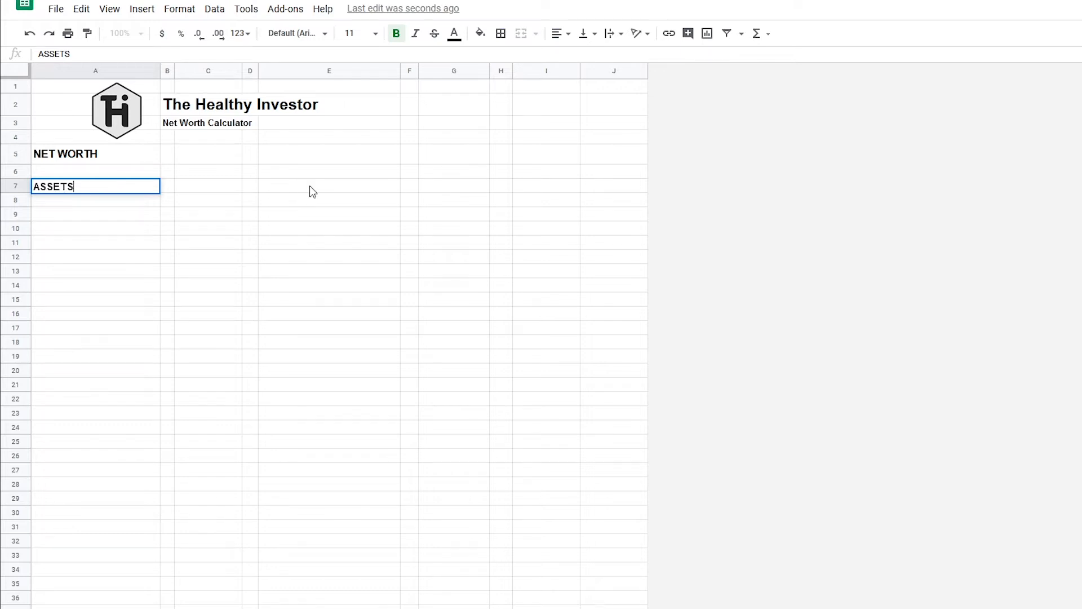
Enter the heading LIABILITIES in E7.
{"action": "left_click", "coordinate": [309, 186]}
{"action": "type", "text": "LiBIL"}
{"action": "key", "text": "BackSpace"}
{"action": "key", "text": "BackSpace"}
{"action": "key", "text": "BackSpace"}
{"action": "key", "text": "BackSpace"}
{"action": "type", "text": "IABILITIES"}
{"action": "key", "text": "Return"}
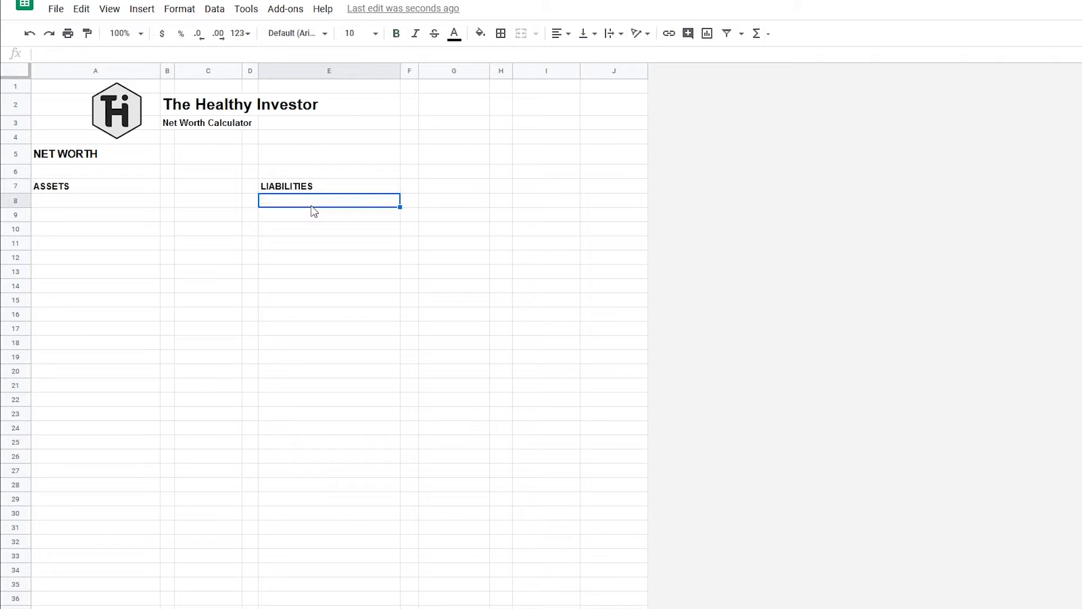
Fill the ASSETS header A7:C7 green and the LIABILITIES header E7:G7 red.
{"action": "left_click_drag", "start_coordinate": [74, 188], "coordinate": [225, 189]}
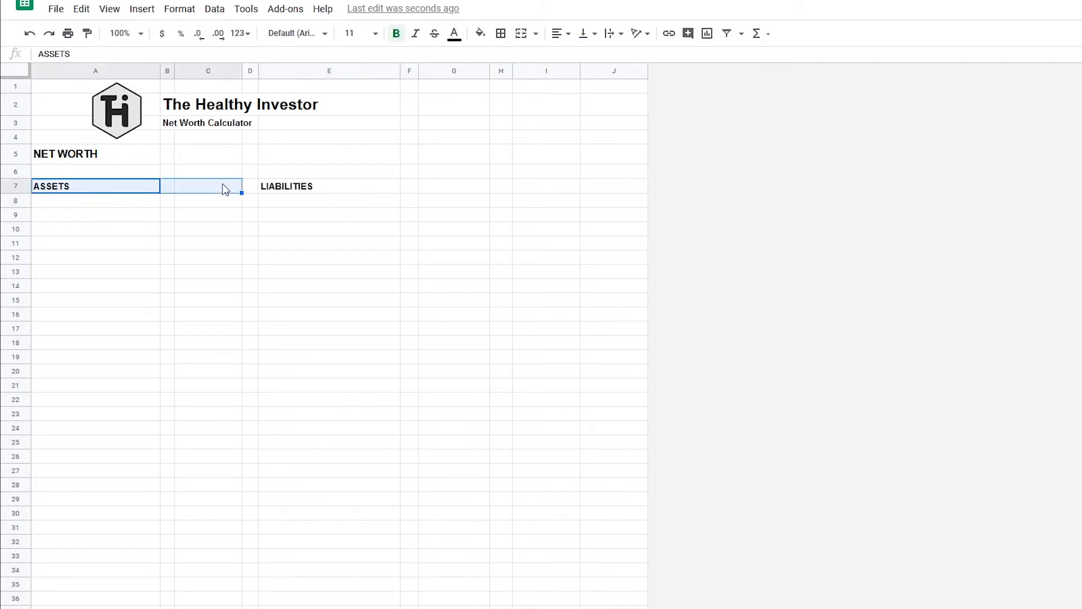
{"action": "left_click", "coordinate": [480, 33]}
{"action": "left_click", "coordinate": [543, 97]}
{"action": "left_click", "coordinate": [401, 180]}
{"action": "left_click_drag", "start_coordinate": [355, 186], "coordinate": [461, 191]}
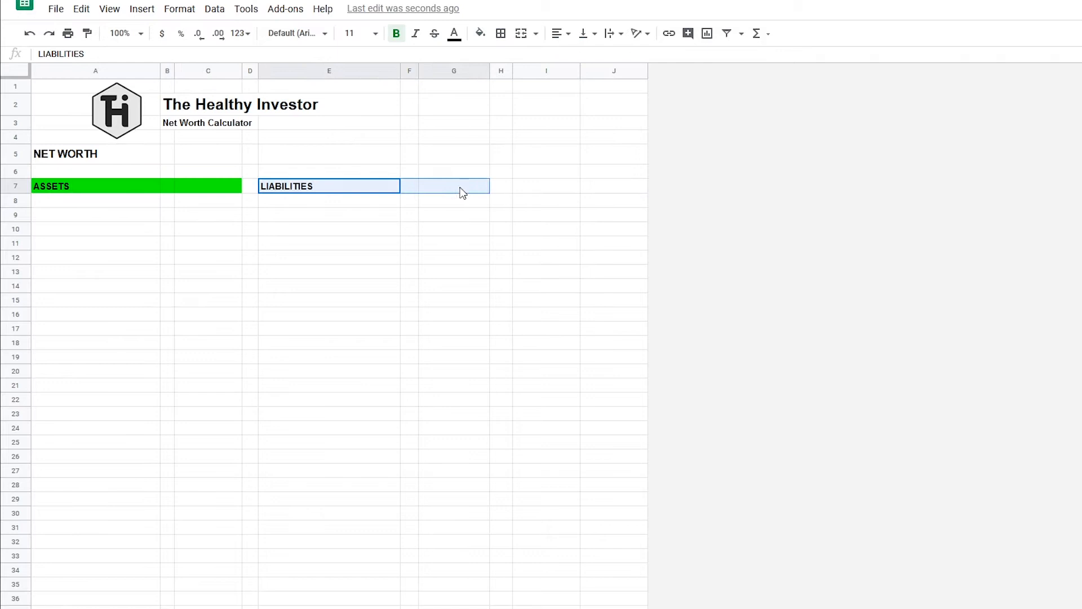
{"action": "left_click", "coordinate": [480, 33]}
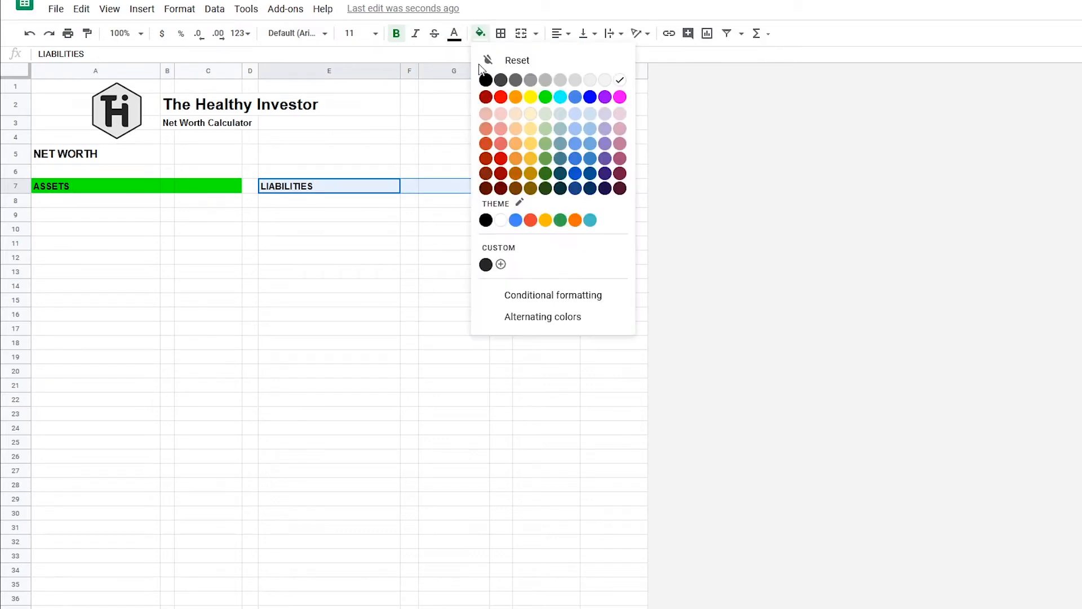
{"action": "left_click", "coordinate": [501, 97]}
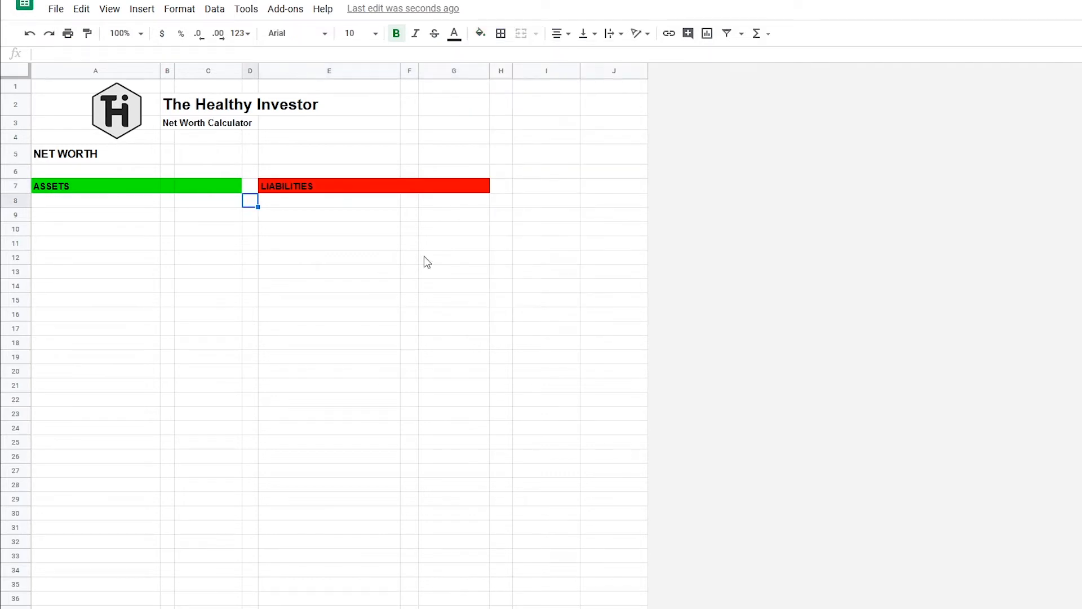
Enter the section heading Shares in D8 and fill A8:G8 light grey.
{"action": "type", "text": "Shares"}
{"action": "key", "text": "Return"}
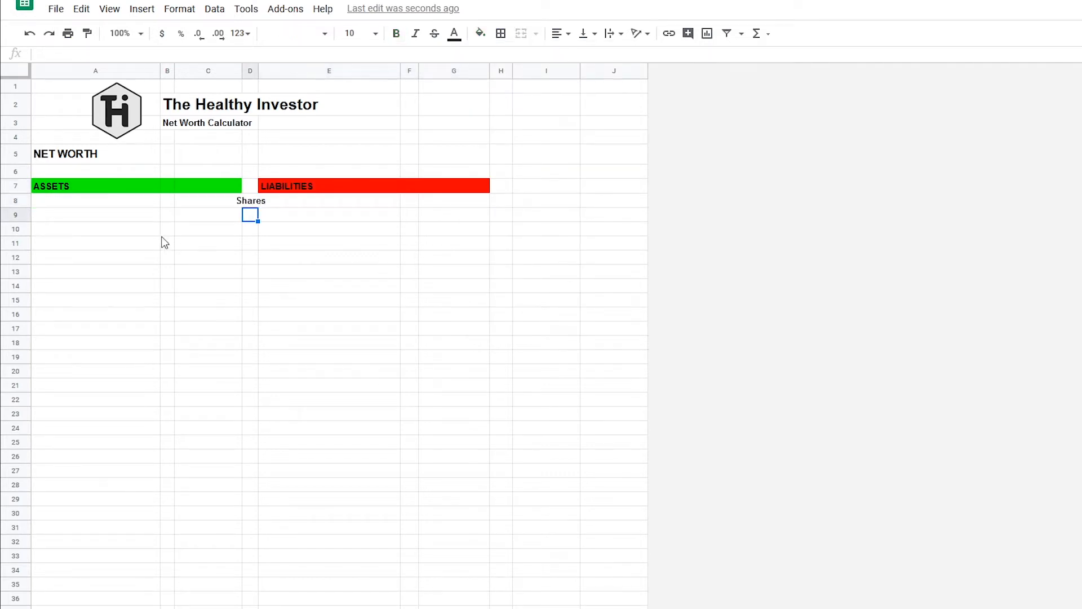
{"action": "left_click_drag", "start_coordinate": [84, 207], "coordinate": [437, 203]}
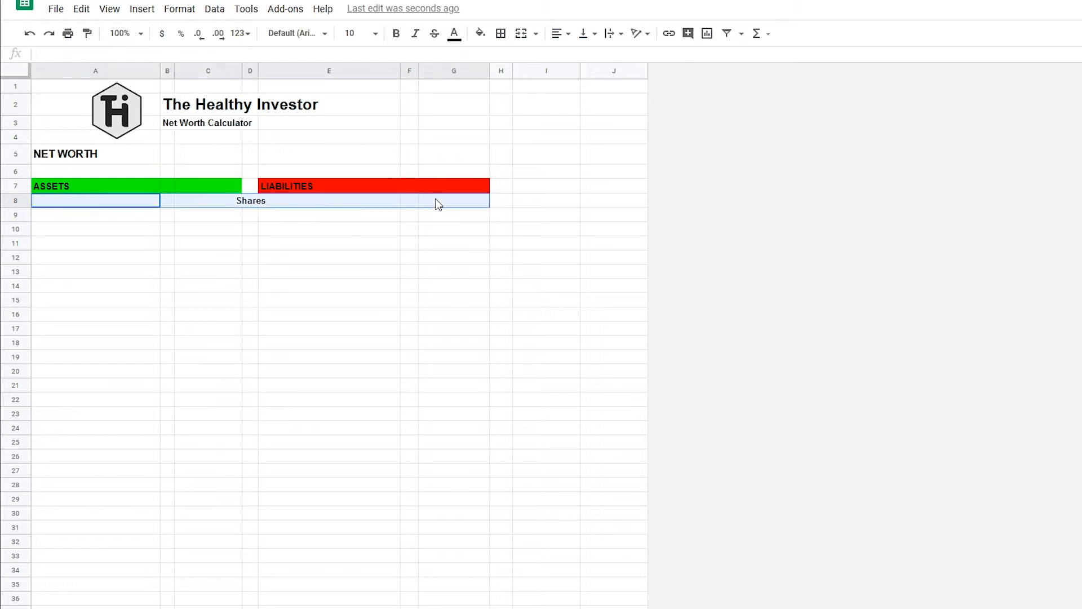
{"action": "left_click", "coordinate": [481, 33]}
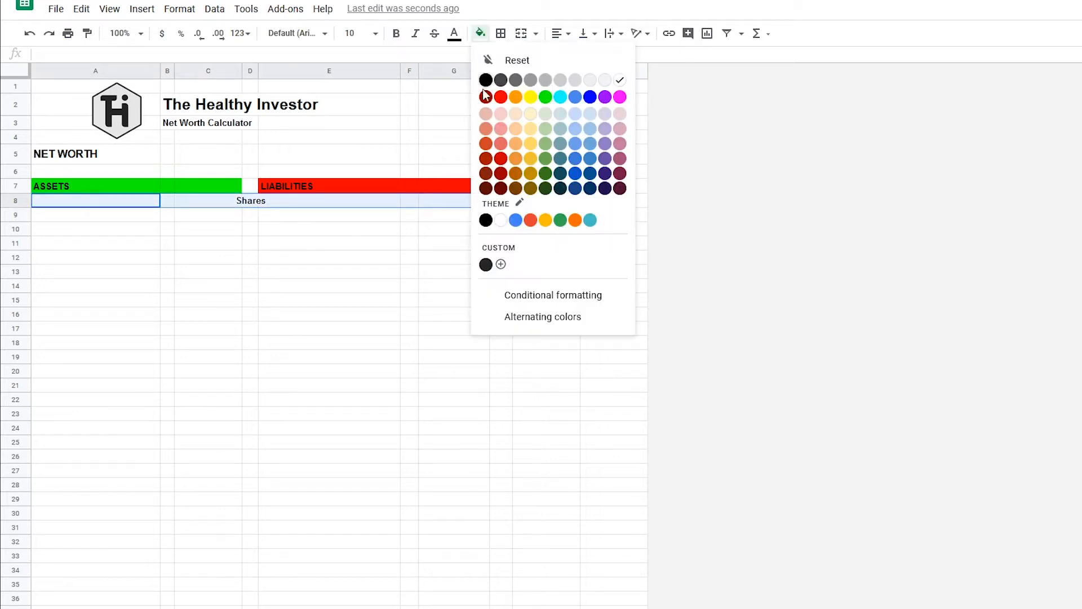
{"action": "left_click", "coordinate": [591, 85]}
{"action": "left_click", "coordinate": [377, 260]}
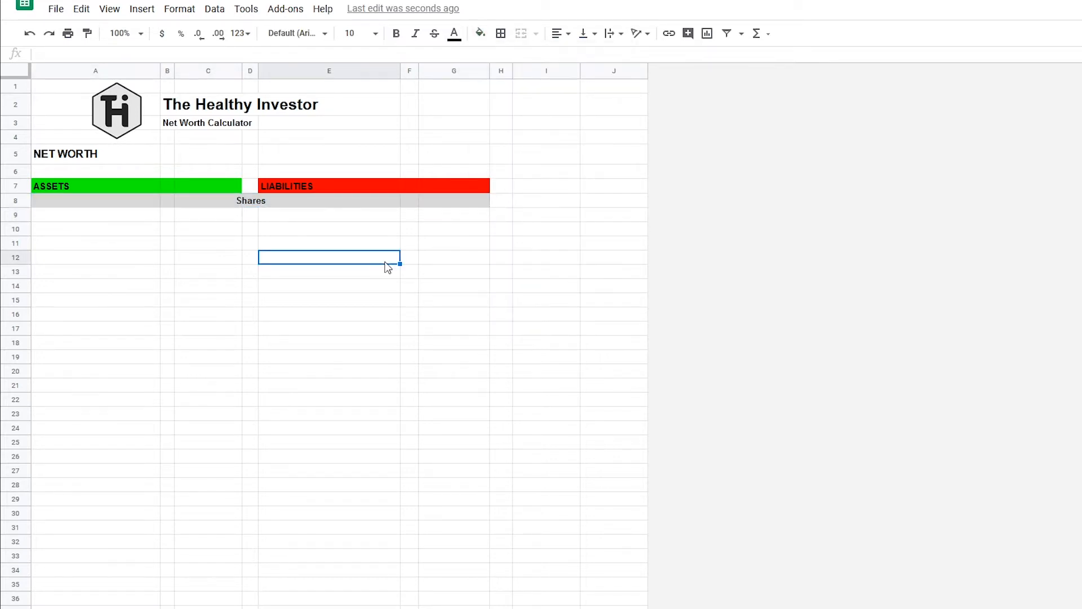
Label A9 Portfolio and total the Shareholder sheet's current values in C9 with =SUM(Shareholder!N2:N61).
{"action": "left_click", "coordinate": [121, 218]}
{"action": "type", "text": "Portfolio"}
{"action": "key", "text": "Return"}
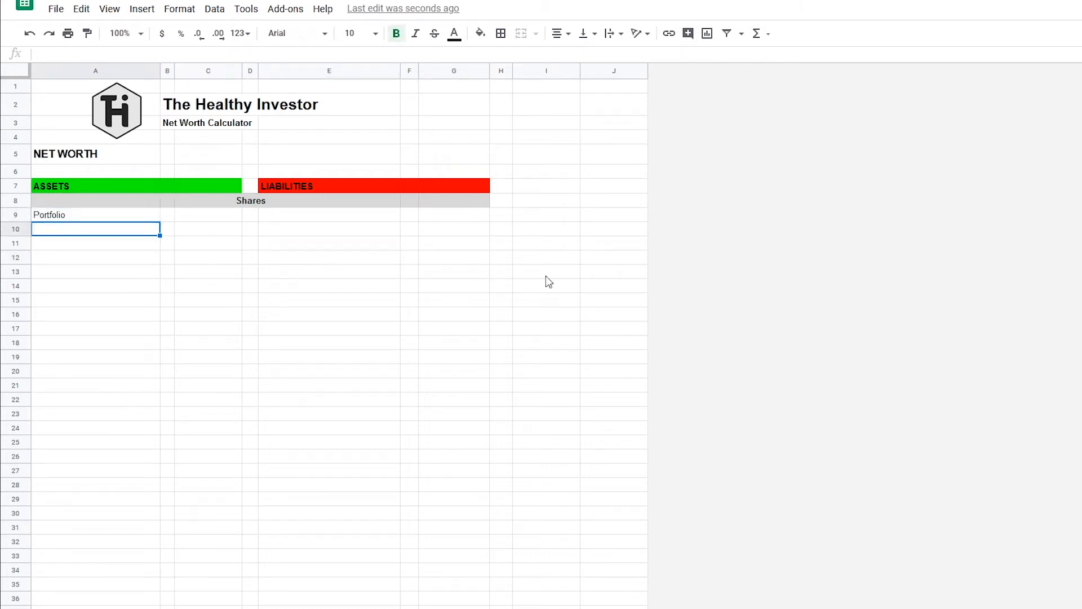
{"action": "left_click", "coordinate": [218, 219]}
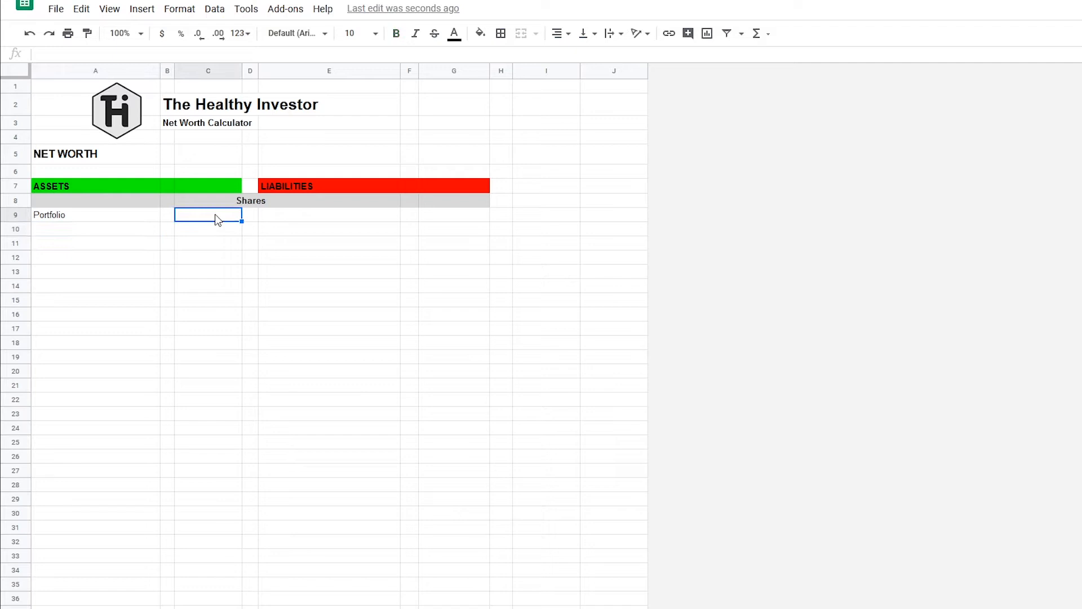
{"action": "type", "text": "=SUM("}
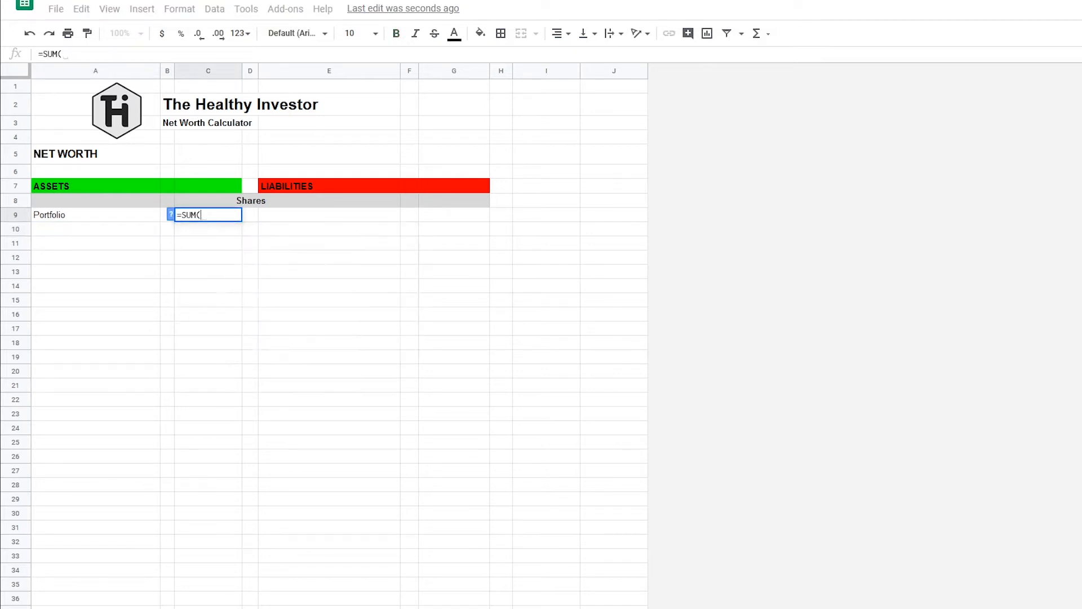
{"action": "left_click", "coordinate": [145, 607]}
{"action": "left_click_drag", "start_coordinate": [872, 99], "coordinate": [879, 443]}
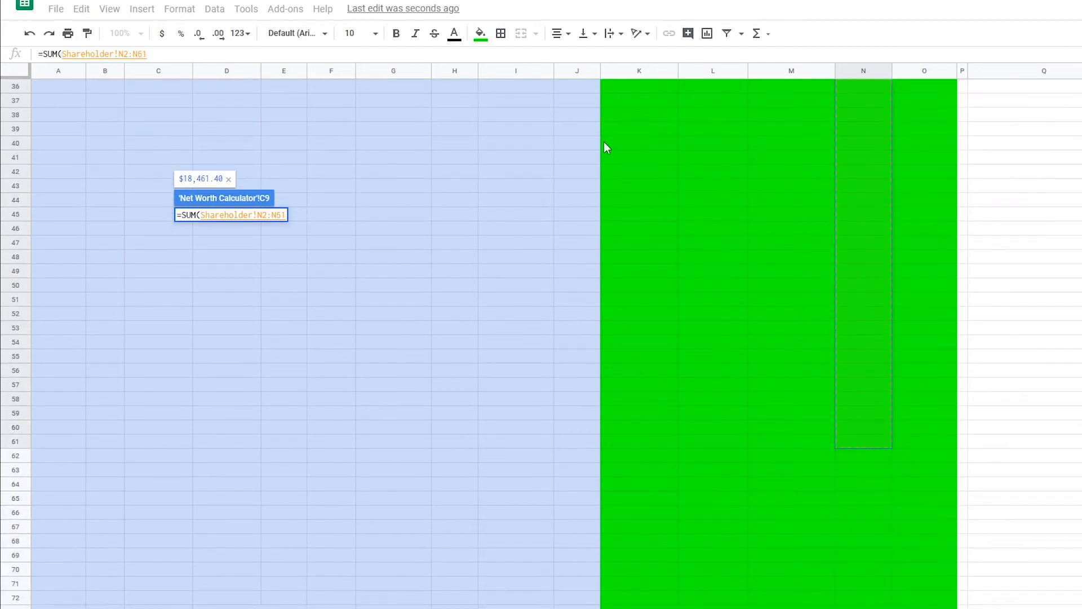
{"action": "key", "text": "Return"}
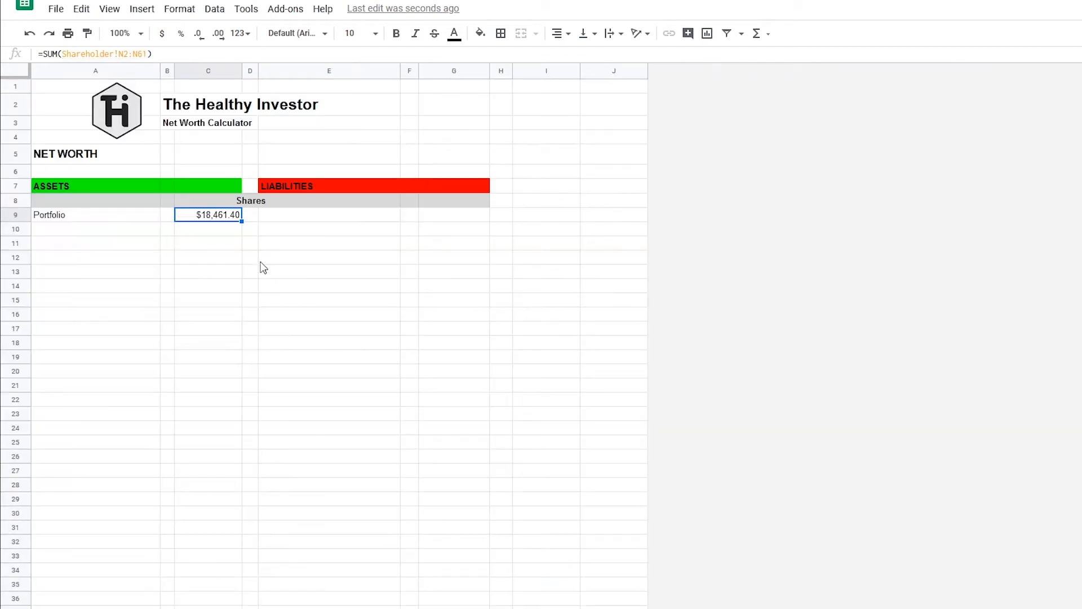
Remove the end row from the Portfolio formula's range in C9 so it sums Shareholder!N2:N.
{"action": "left_click", "coordinate": [309, 247]}
{"action": "left_click", "coordinate": [217, 224]}
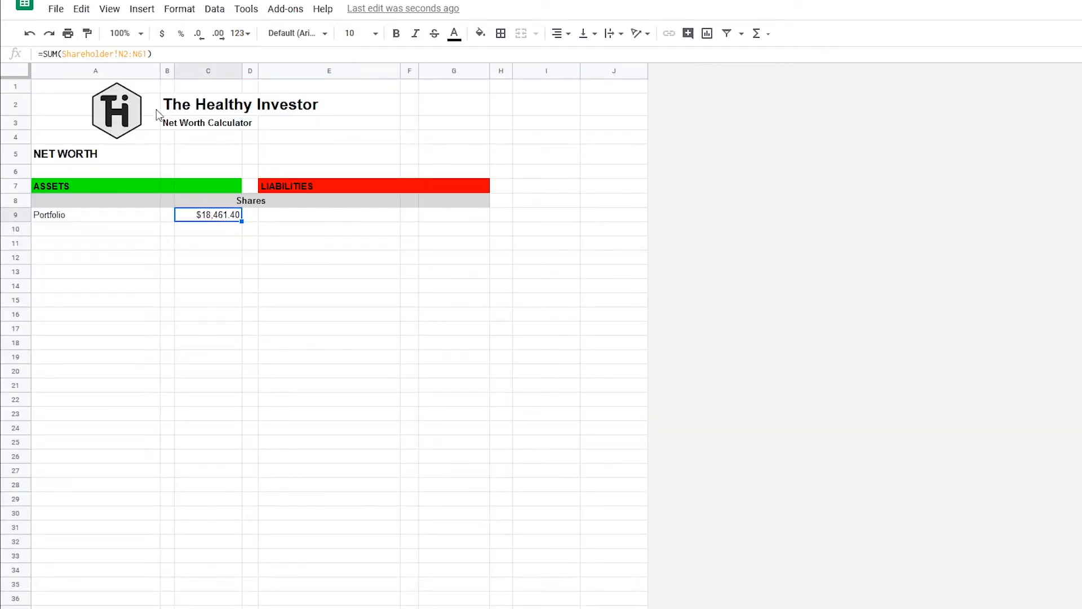
{"action": "left_click", "coordinate": [148, 55]}
{"action": "key", "text": "BackSpace"}
{"action": "key", "text": "BackSpace"}
{"action": "key", "text": "Return"}
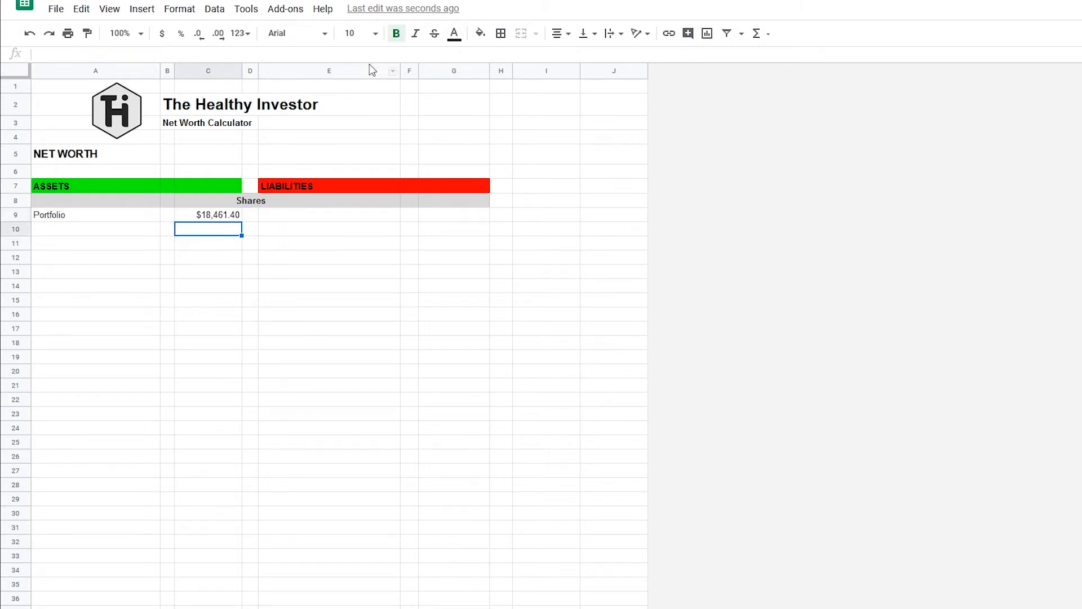
Enter the label Margin Liabilities in E9.
{"action": "left_click", "coordinate": [380, 229]}
{"action": "left_click", "coordinate": [377, 218]}
{"action": "type", "text": "Mar"}
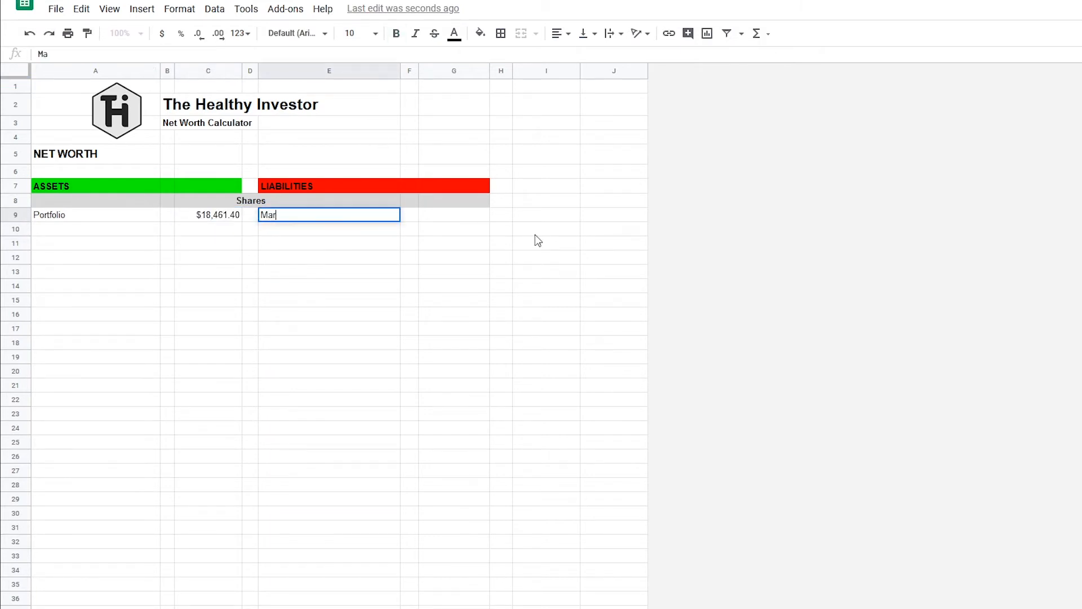
{"action": "type", "text": "gin Libi"}
{"action": "type", "text": "abilities"}
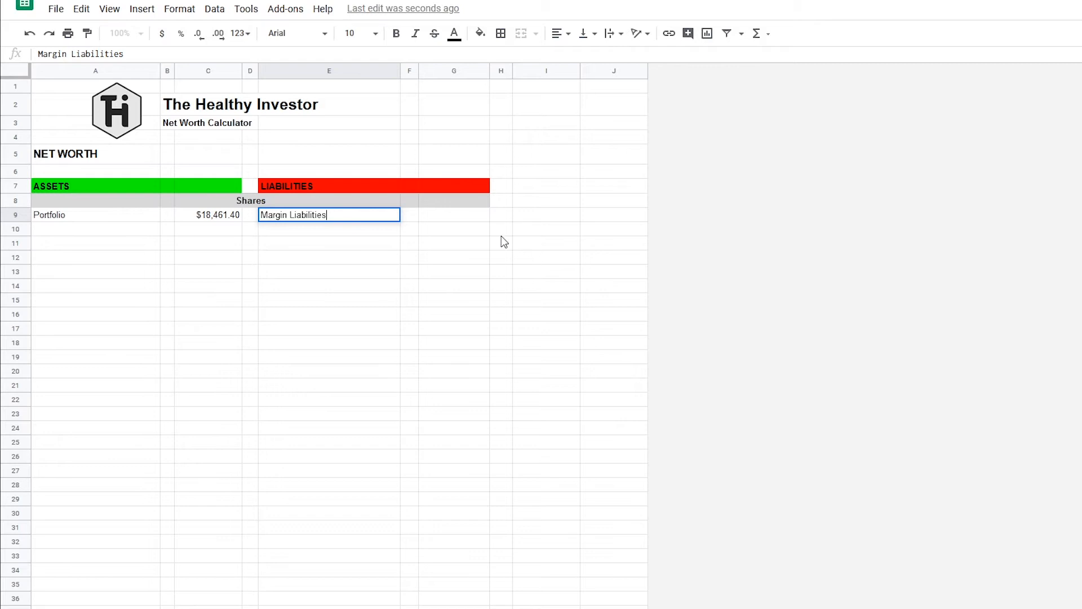
{"action": "left_click", "coordinate": [471, 221]}
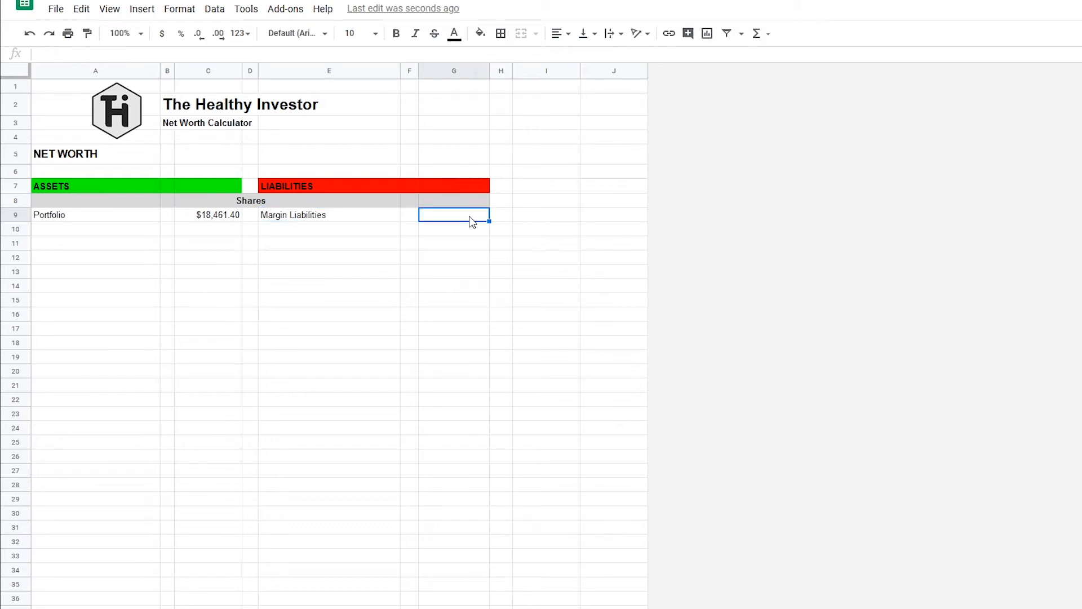
Fill the Shares section rows A9:G10 with a very light grey.
{"action": "left_click_drag", "start_coordinate": [112, 217], "coordinate": [459, 233]}
{"action": "left_click", "coordinate": [480, 34]}
{"action": "left_click", "coordinate": [589, 79]}
{"action": "left_click", "coordinate": [417, 362]}
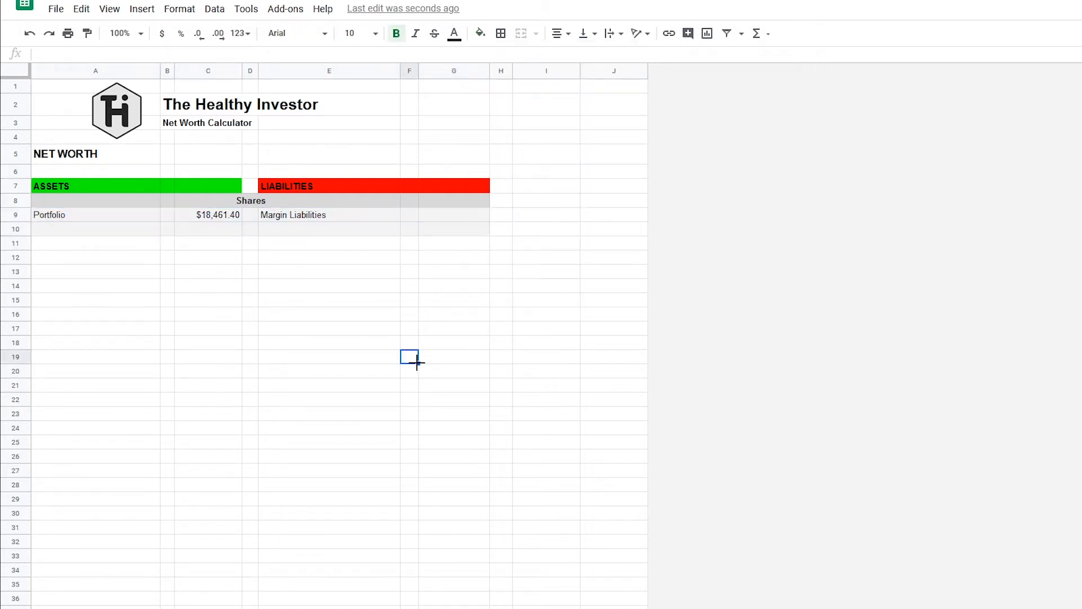
Enter the section heading Real Estate in D11, centred and bold.
{"action": "left_click", "coordinate": [252, 249]}
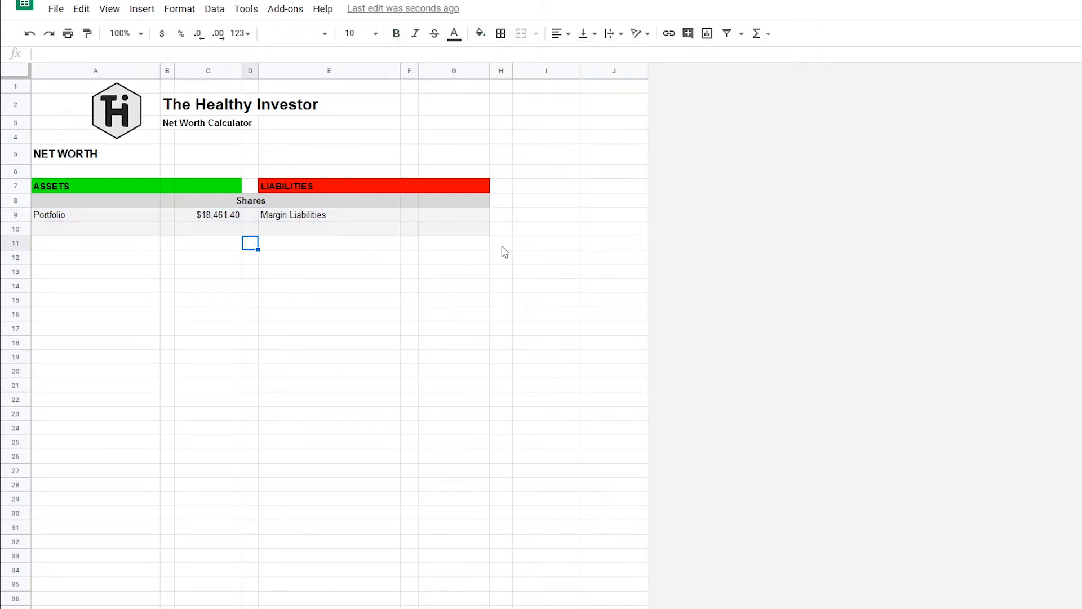
{"action": "type", "text": "Real Estate"}
{"action": "key", "text": "Return"}
{"action": "key", "text": "Up"}
{"action": "left_click", "coordinate": [561, 34]}
{"action": "left_click", "coordinate": [575, 58]}
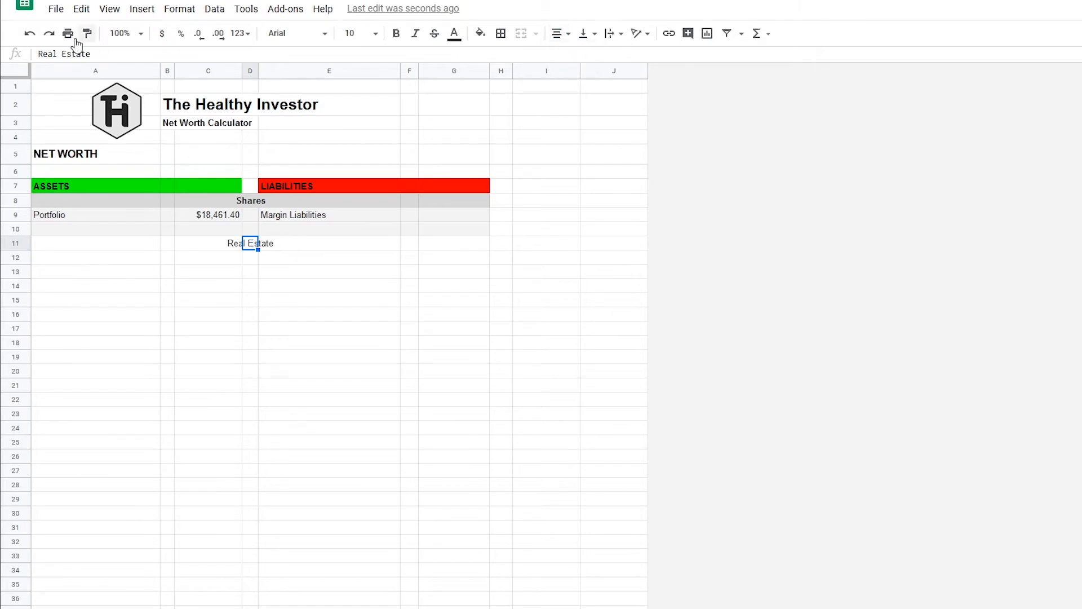
{"action": "left_click", "coordinate": [396, 35]}
{"action": "left_click", "coordinate": [393, 275]}
Fill the Real Estate heading row A11:G11 light grey.
{"action": "left_click_drag", "start_coordinate": [61, 245], "coordinate": [475, 239]}
{"action": "left_click", "coordinate": [483, 35]}
{"action": "left_click", "coordinate": [575, 80]}
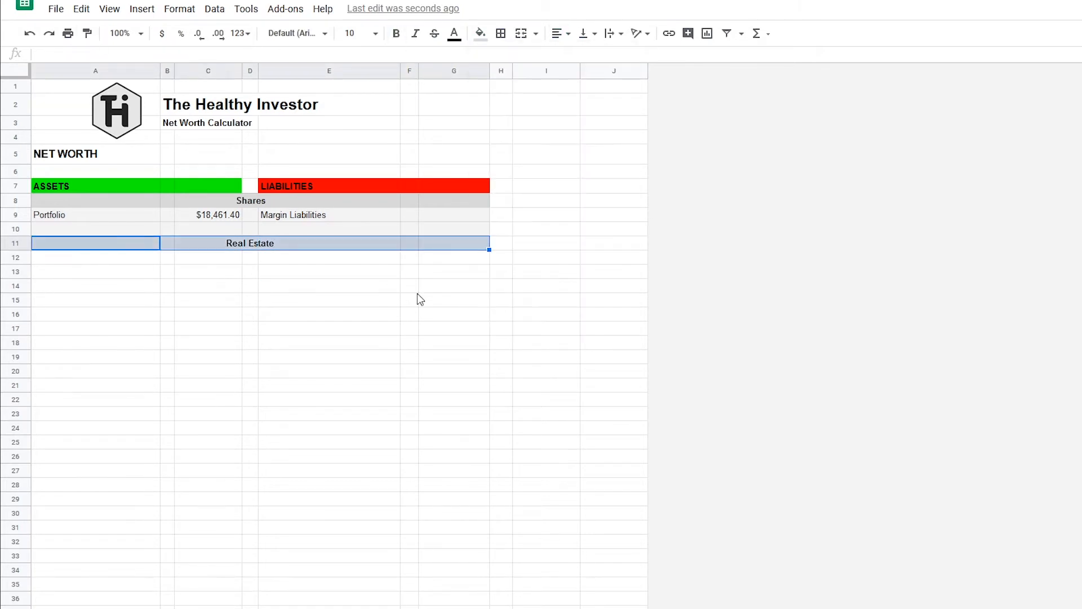
{"action": "left_click", "coordinate": [409, 286]}
Enter the asset Principle Residence in A12 with a value of 800,000 in C12.
{"action": "left_click", "coordinate": [108, 259]}
{"action": "type", "text": "Prin"}
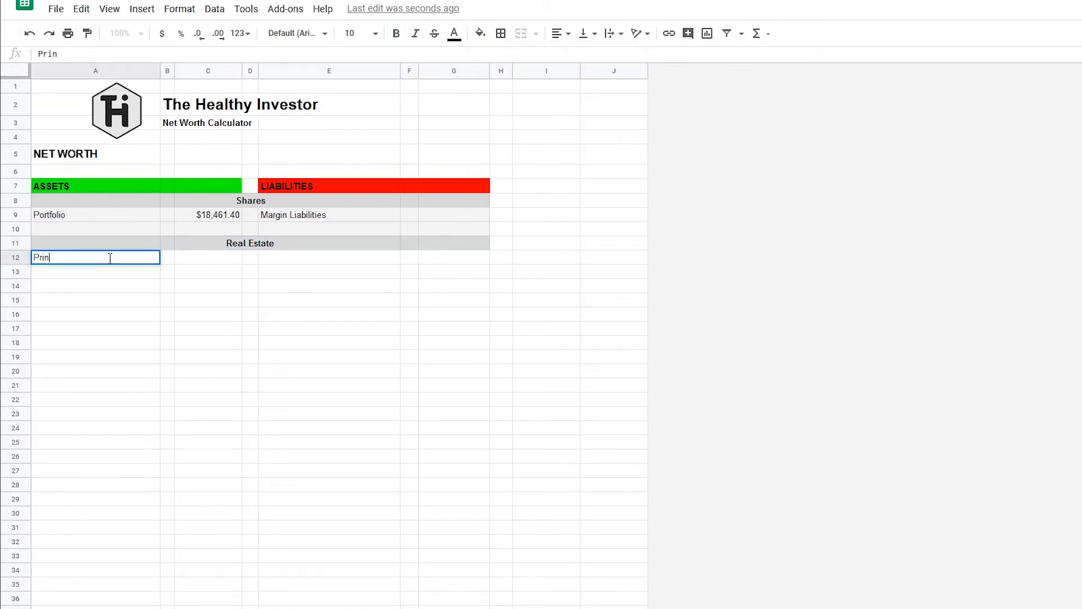
{"action": "type", "text": "ciple Residence"}
{"action": "key", "text": "Tab"}
{"action": "key", "text": "Tab"}
{"action": "type", "text": "80"}
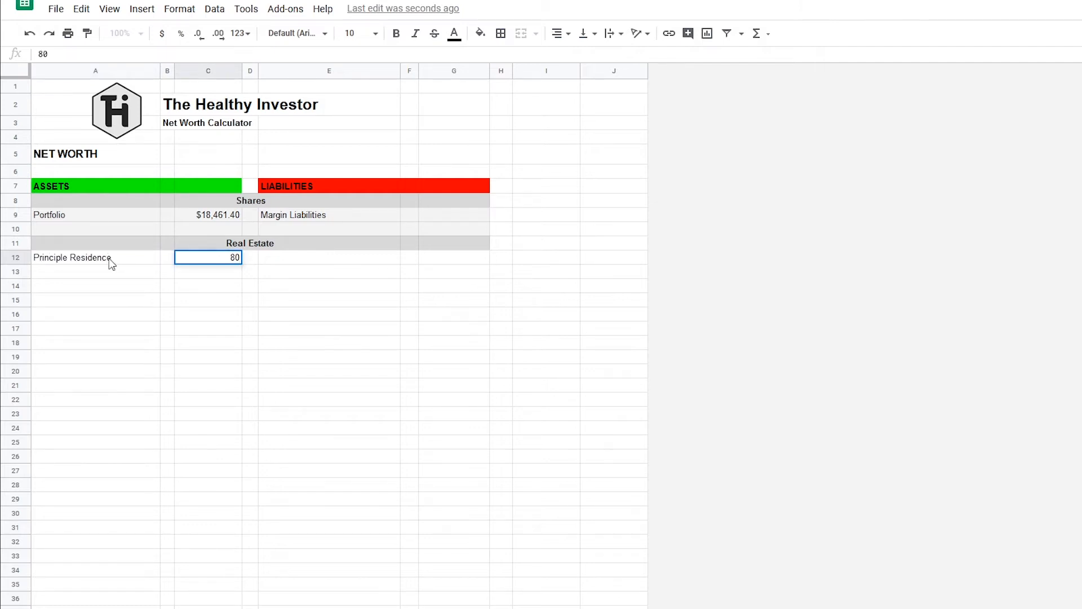
{"action": "type", "text": "0,000"}
{"action": "key", "text": "Return"}
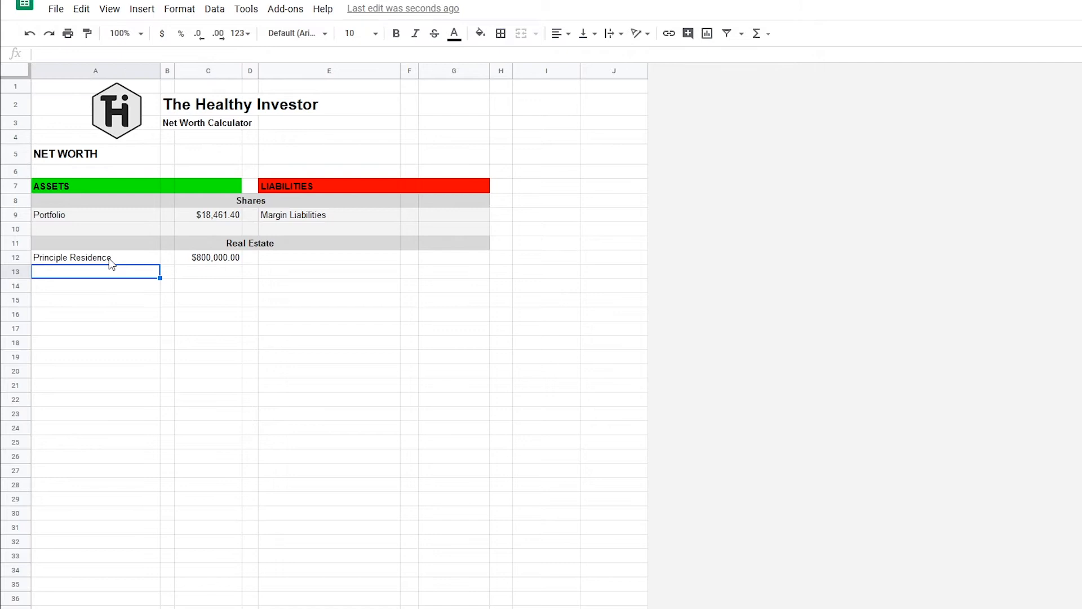
Enter the liability Mortgage on Residence in E12 with a value of 600,000 in G12.
{"action": "left_click", "coordinate": [285, 262]}
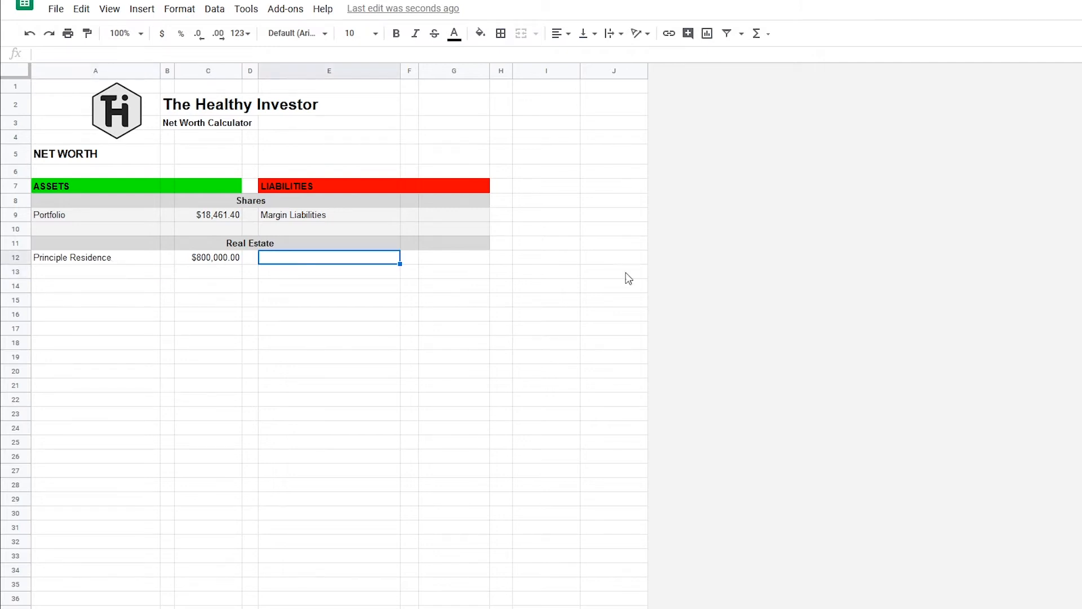
{"action": "type", "text": "Mortgage on Residence"}
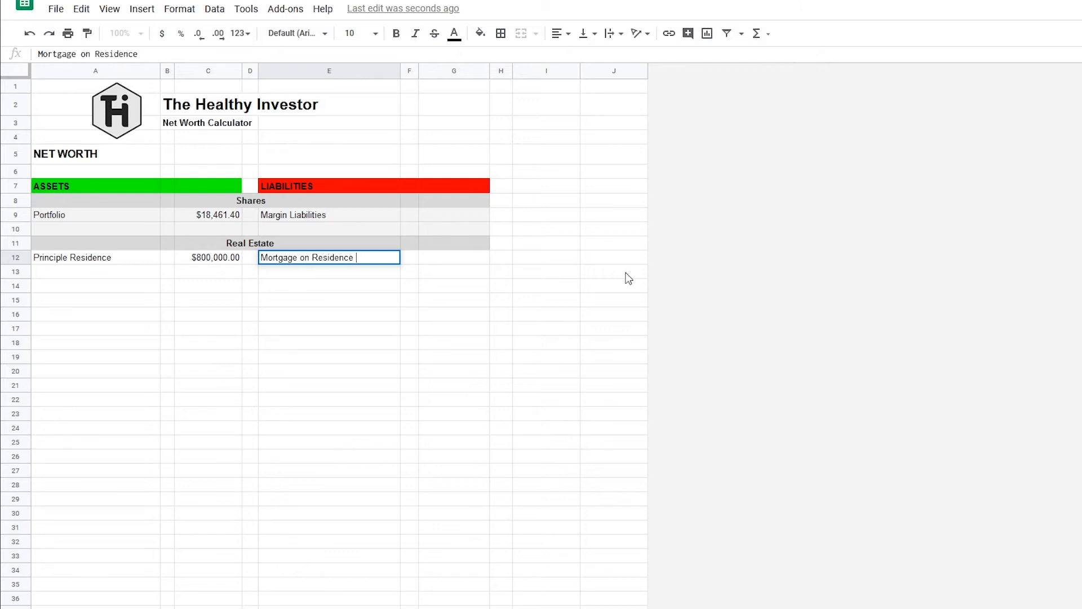
{"action": "key", "text": "Return"}
{"action": "key", "text": "Right"}
{"action": "key", "text": "Up"}
{"action": "key", "text": "Up"}
{"action": "key", "text": "Right"}
{"action": "key", "text": "Down"}
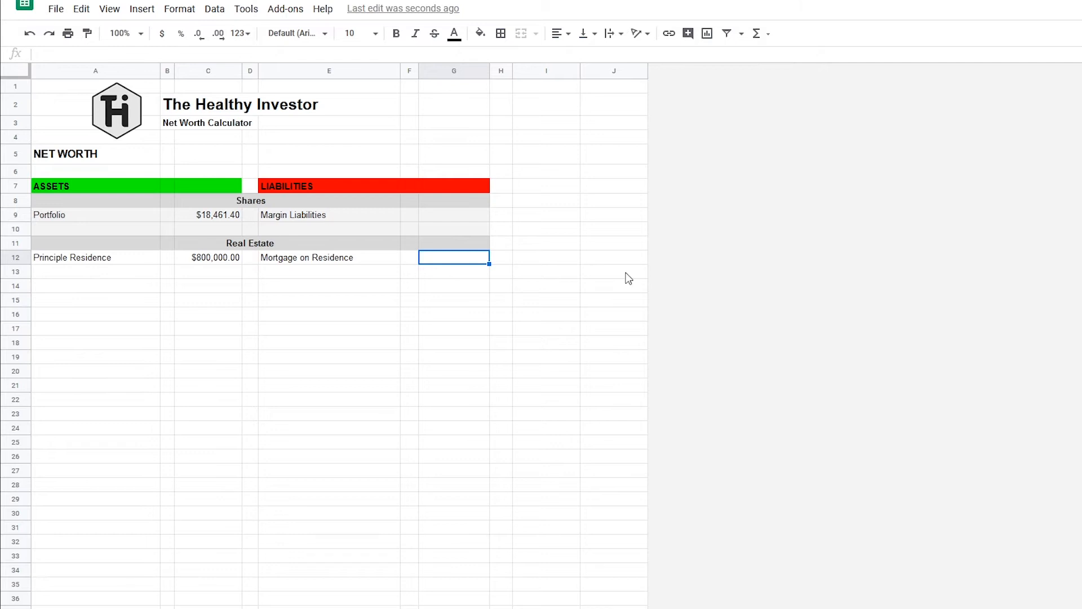
{"action": "type", "text": "600,000"}
{"action": "key", "text": "Return"}
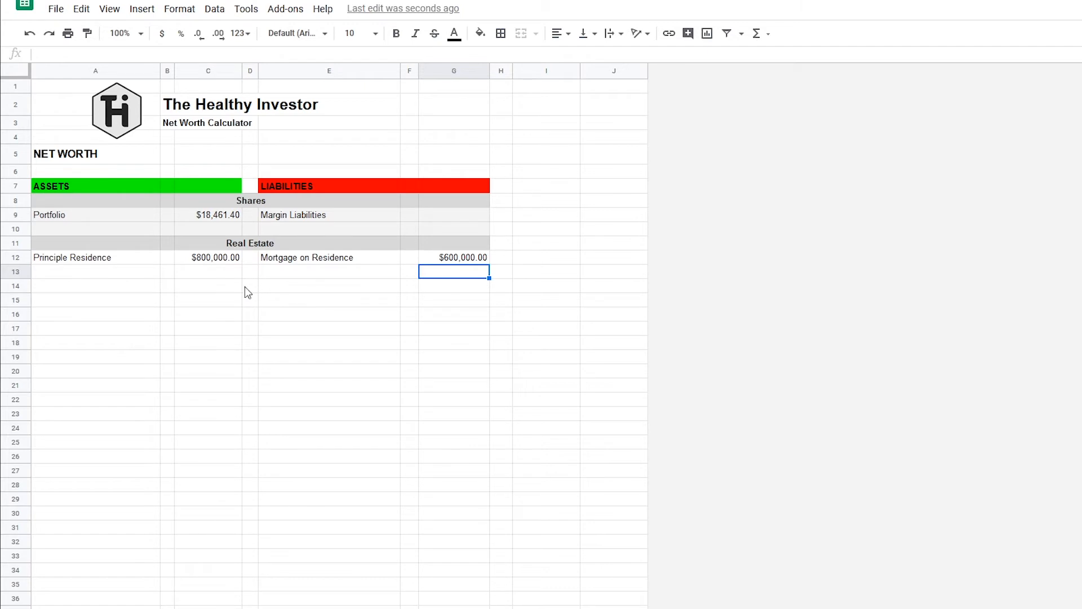
Enter the asset Investment Property 1 in A13 with a value of 600,000 in C13.
{"action": "left_click", "coordinate": [112, 273]}
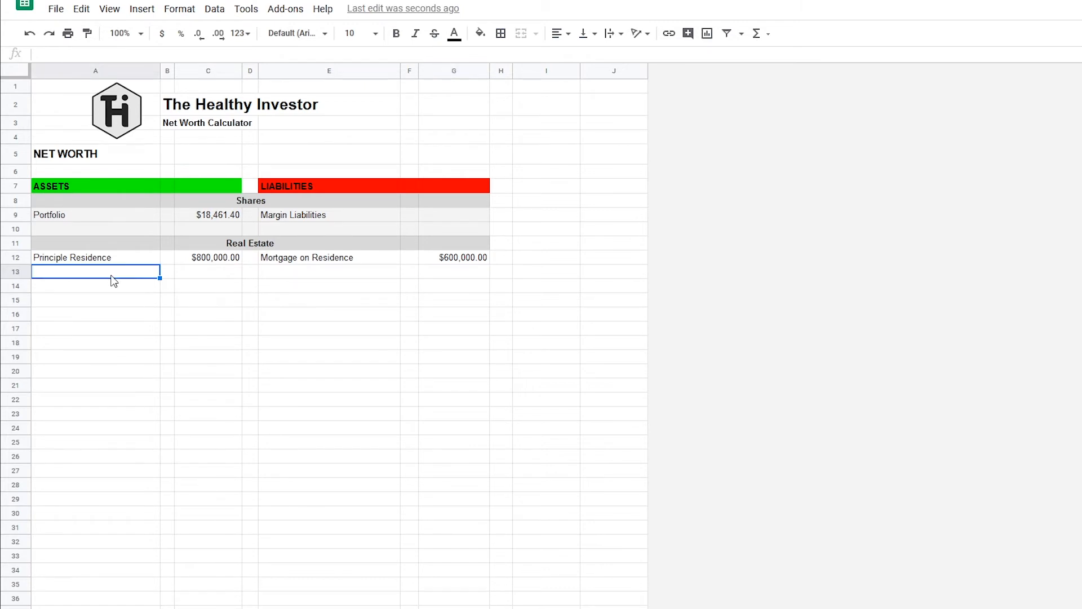
{"action": "type", "text": "Investment Proepr"}
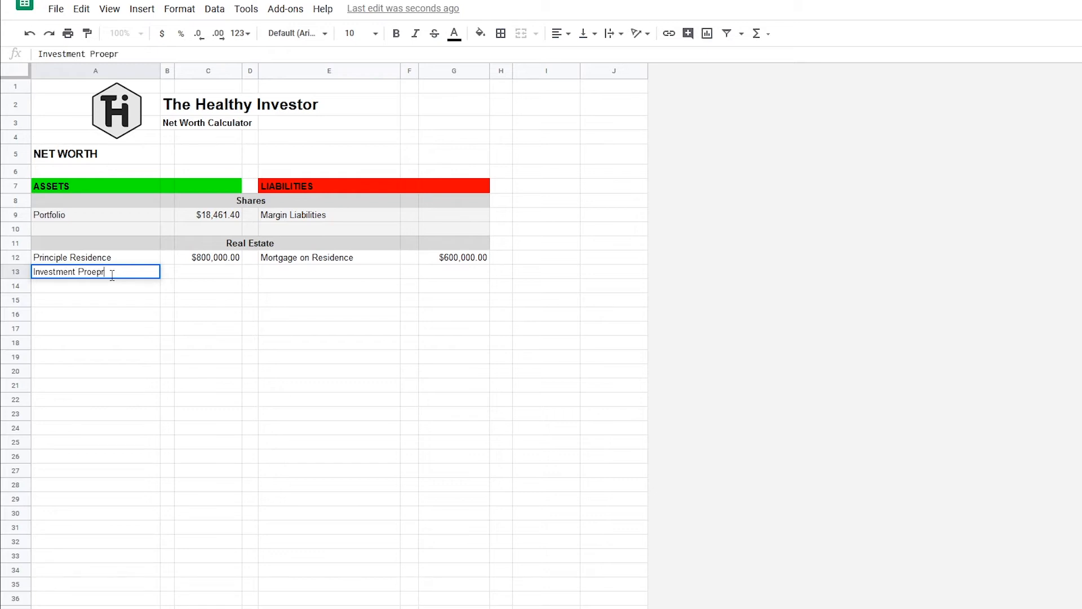
{"action": "key", "text": "BackSpace"}
{"action": "key", "text": "BackSpace"}
{"action": "key", "text": "BackSpace"}
{"action": "type", "text": "perty"}
{"action": "key", "text": "Tab"}
{"action": "key", "text": "Tab"}
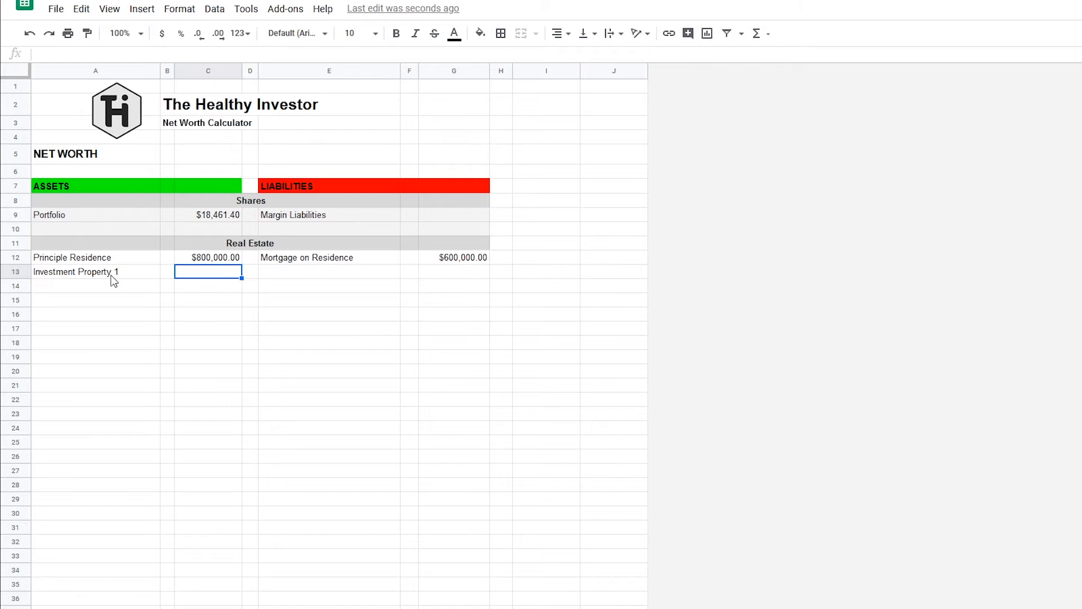
{"action": "type", "text": "600,000"}
{"action": "key", "text": "Tab"}
Enter the liability label Mortgage on Investment 1 in E13.
{"action": "type", "text": "q"}
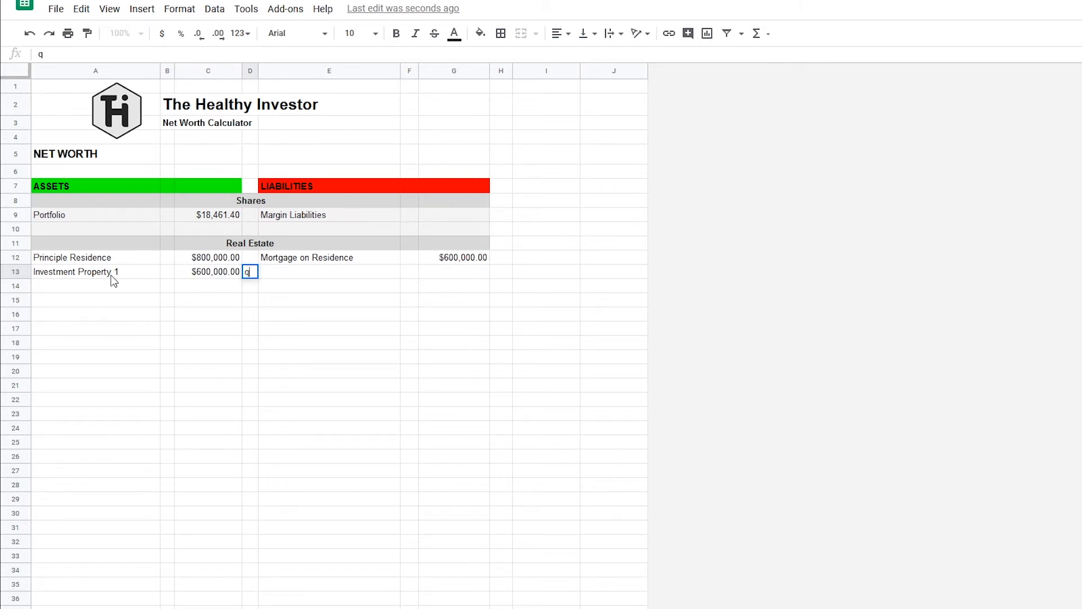
{"action": "key", "text": "Tab"}
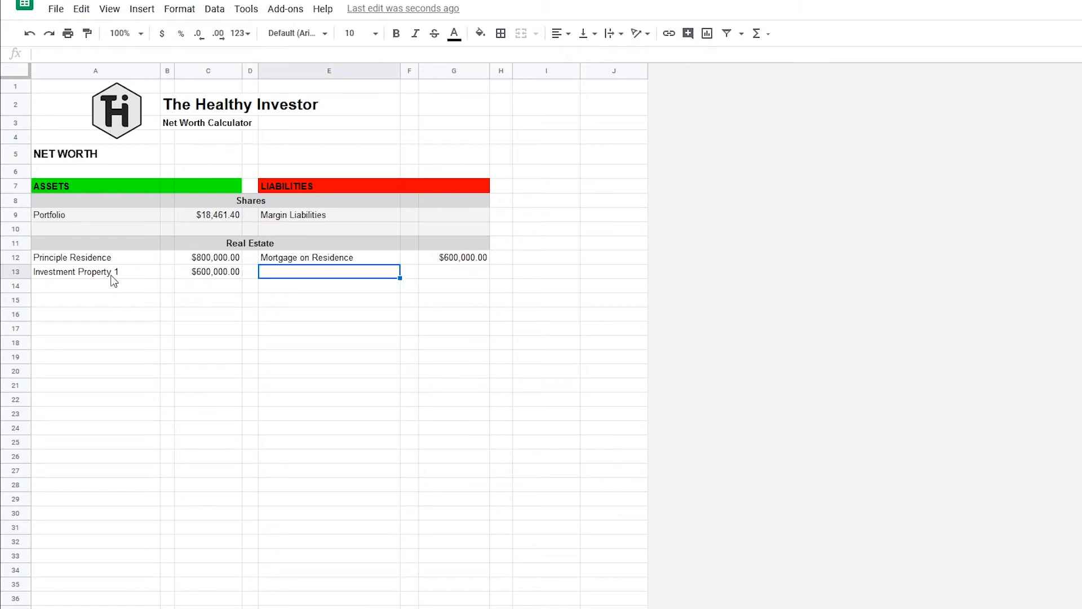
{"action": "type", "text": "Mortg"}
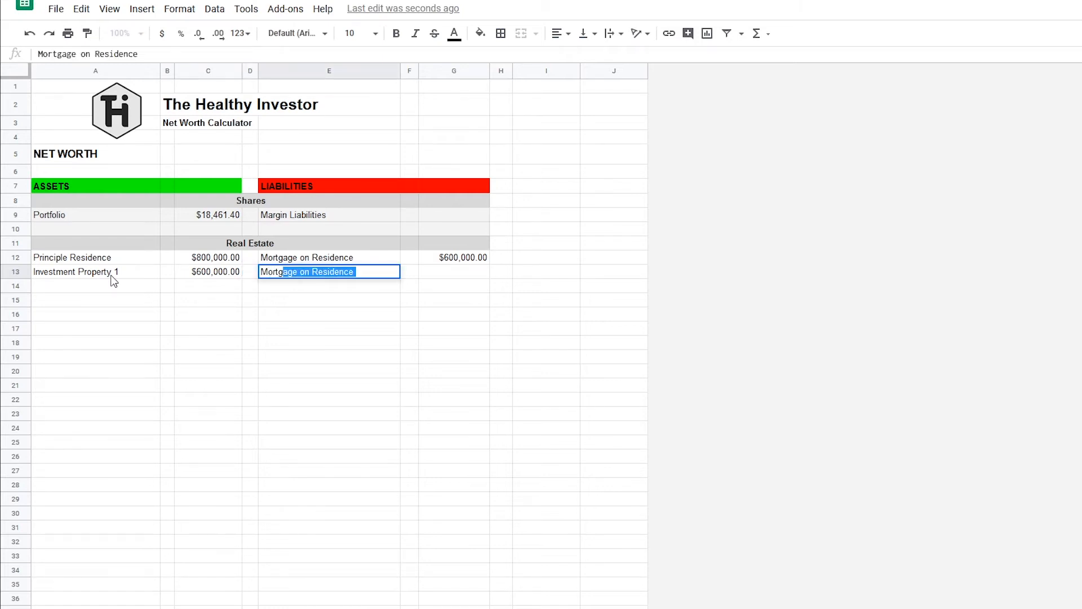
{"action": "type", "text": "age on Investm"}
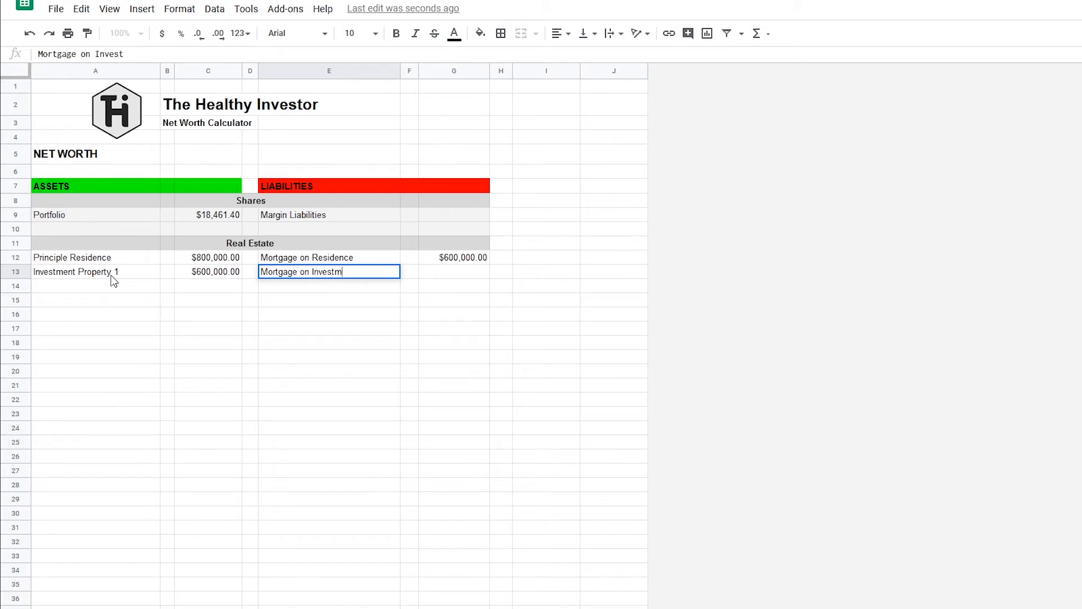
{"action": "type", "text": "ent 1"}
{"action": "key", "text": "Return"}
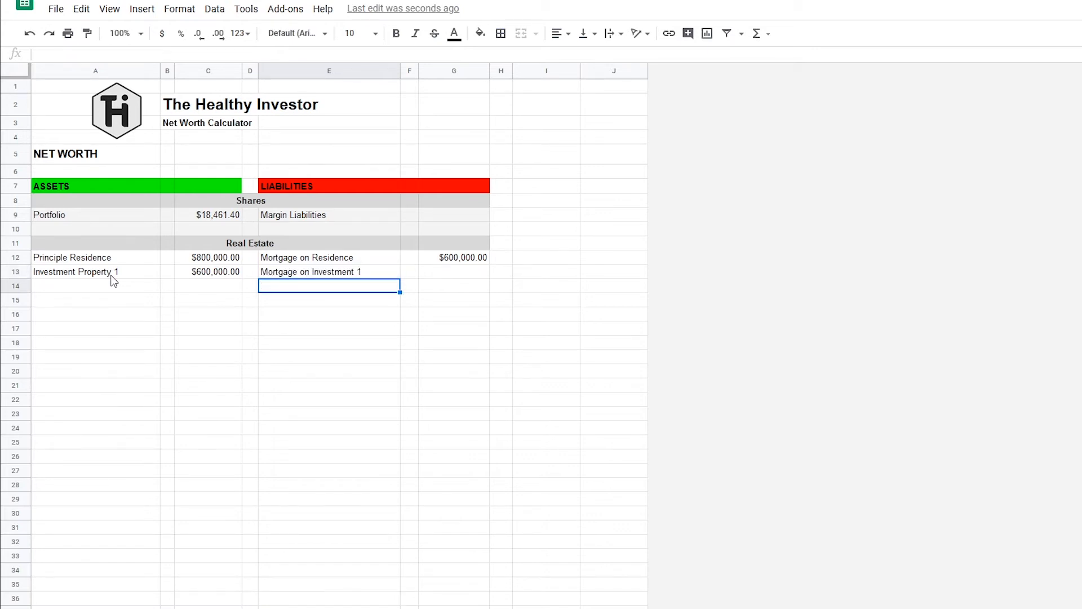
Set the value of the Mortgage on Investment 1 liability in G13 to 500,000.
{"action": "left_click", "coordinate": [467, 276]}
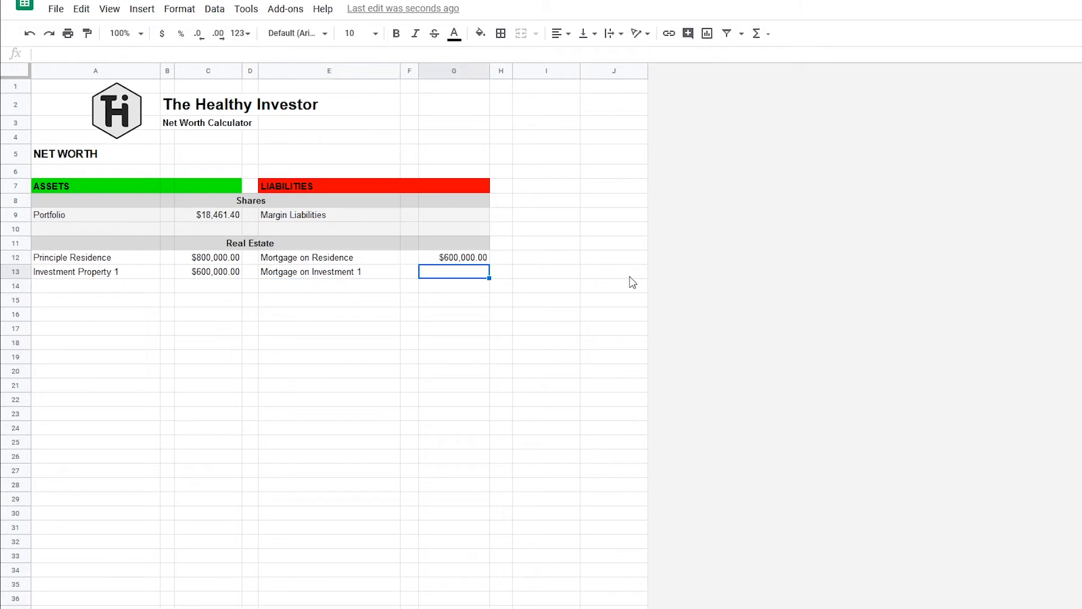
{"action": "type", "text": "50,000"}
{"action": "key", "text": "Return"}
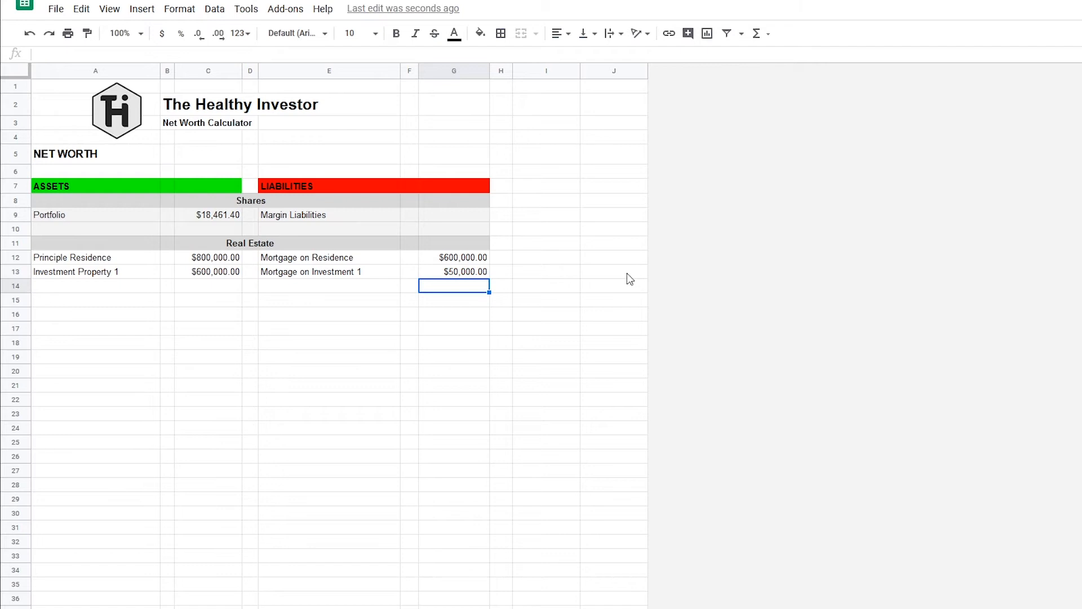
{"action": "double_click", "coordinate": [466, 272]}
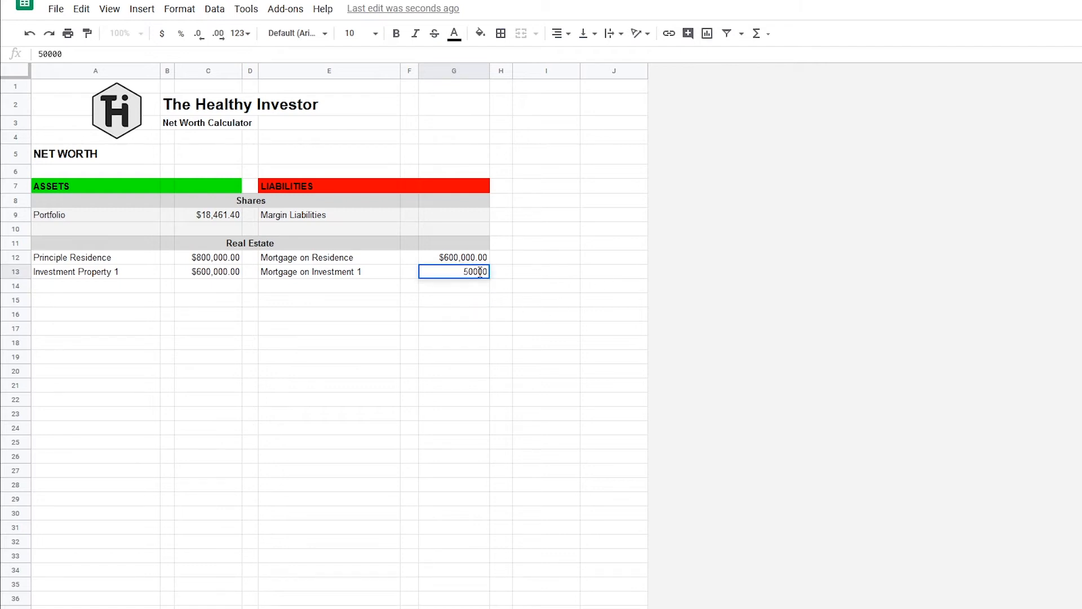
{"action": "type", "text": "0"}
{"action": "key", "text": "Return"}
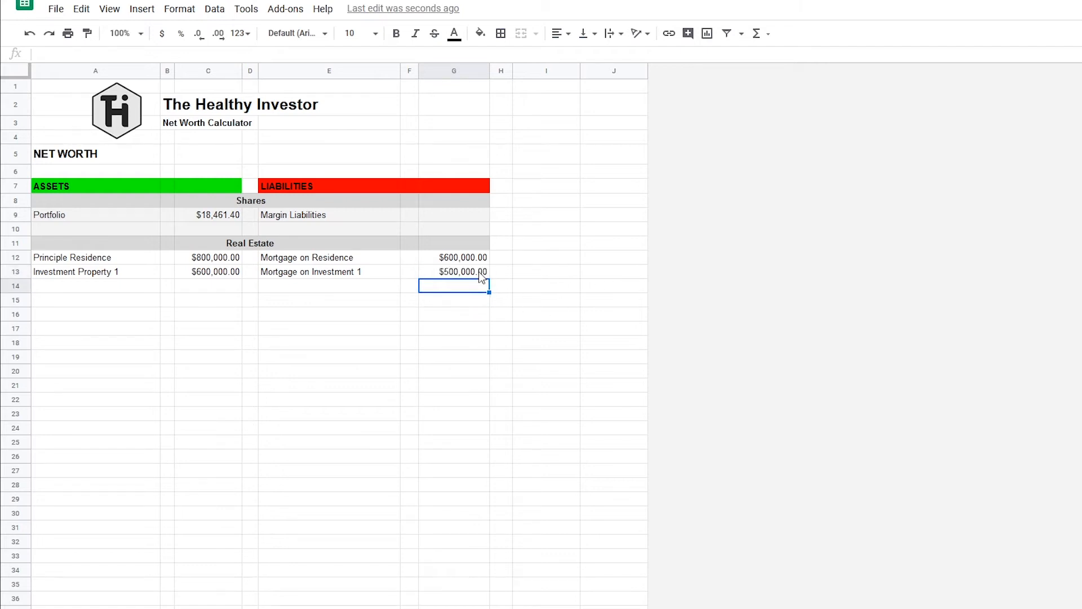
Enter the asset Investment Property 2 in A14 with a value of 500,000 in C14.
{"action": "left_click", "coordinate": [96, 291]}
{"action": "type", "text": "Invest"}
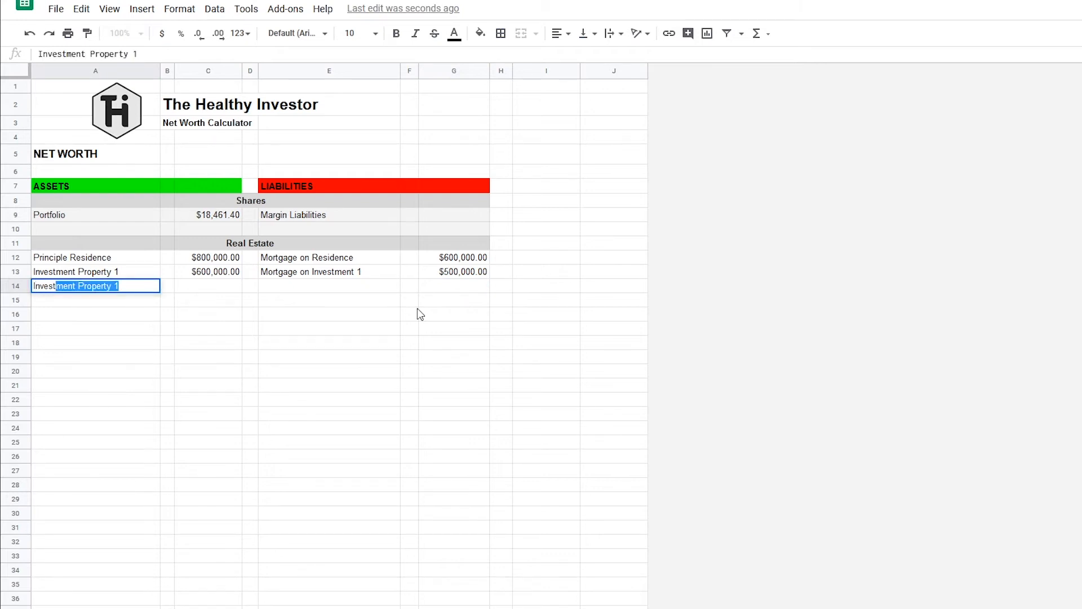
{"action": "key", "text": "Tab"}
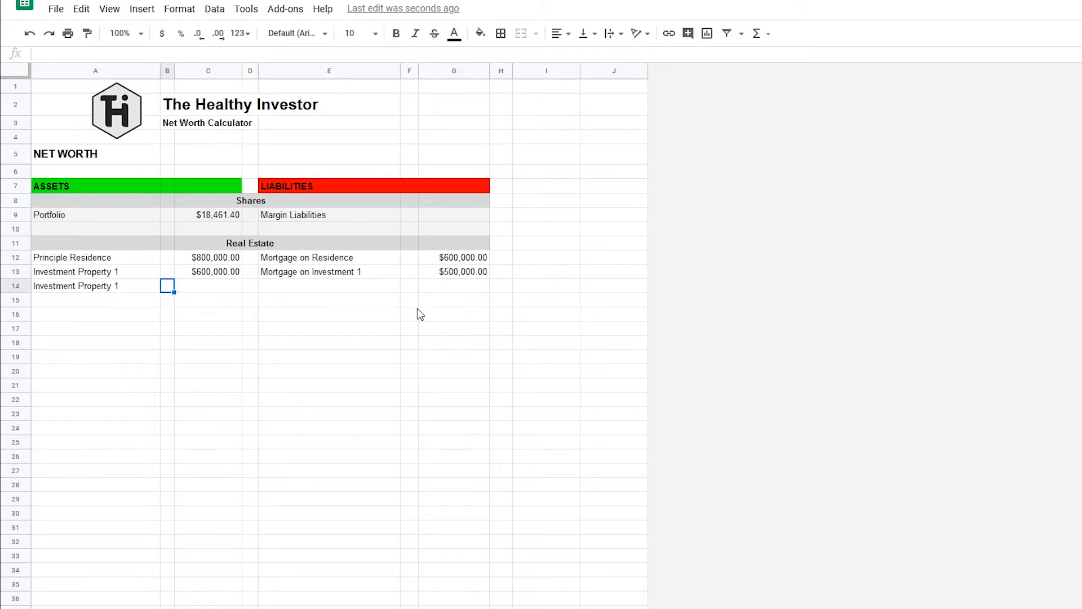
{"action": "left_click", "coordinate": [145, 287]}
{"action": "double_click", "coordinate": [141, 285]}
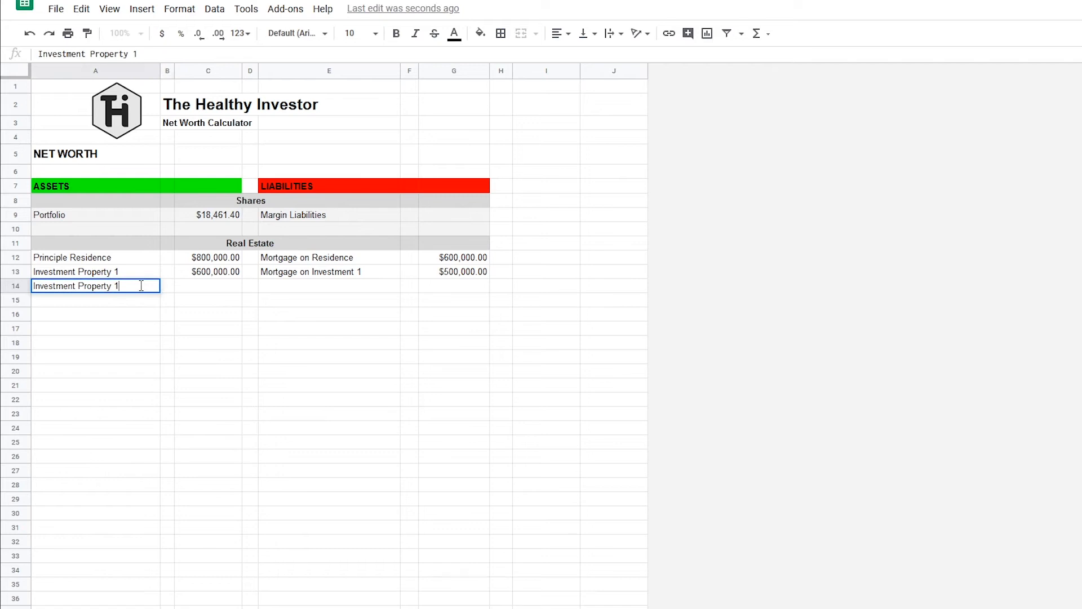
{"action": "type", "text": "2"}
{"action": "key", "text": "Return"}
{"action": "left_click", "coordinate": [232, 284]}
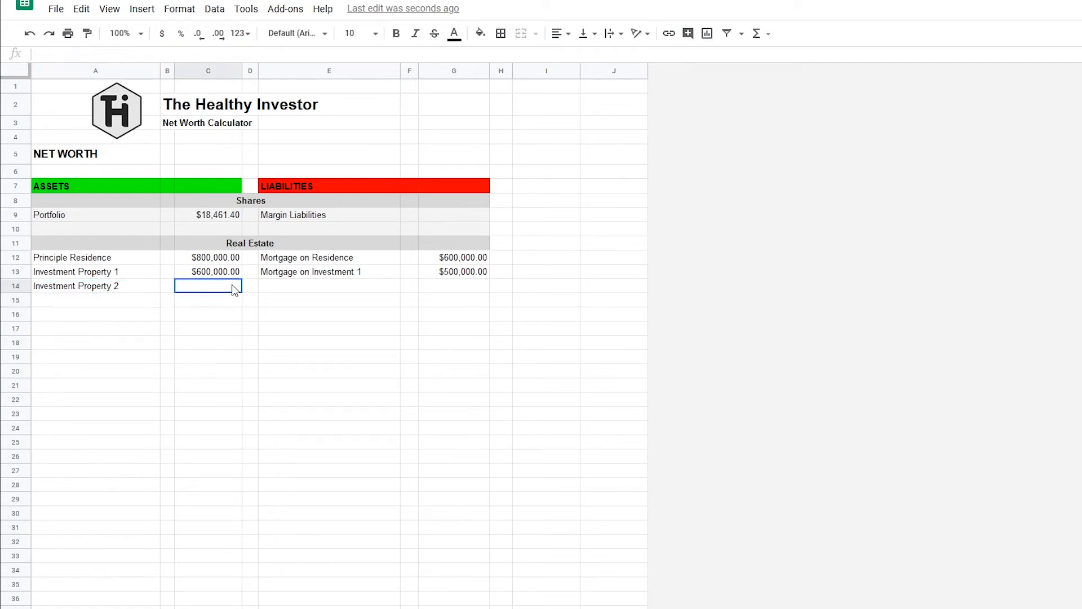
{"action": "type", "text": "500000"}
{"action": "key", "text": "Return"}
Copy the E13 mortgage label to E14, change it to Mortgage on Investment 2, and enter 400,000 in G14.
{"action": "left_click", "coordinate": [308, 272]}
{"action": "key", "text": "ctrl+c"}
{"action": "left_click", "coordinate": [349, 286]}
{"action": "key", "text": "ctrl+v"}
{"action": "double_click", "coordinate": [369, 286]}
{"action": "key", "text": "BackSpace"}
{"action": "type", "text": "2"}
{"action": "left_click", "coordinate": [451, 289]}
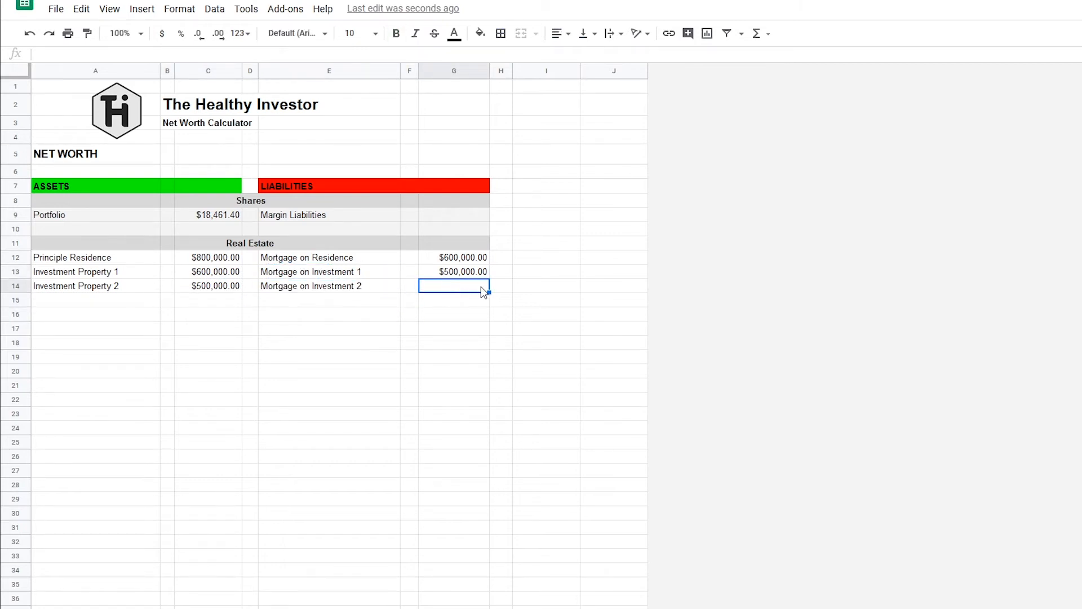
{"action": "double_click", "coordinate": [473, 286]}
{"action": "type", "text": "400,000"}
{"action": "key", "text": "Return"}
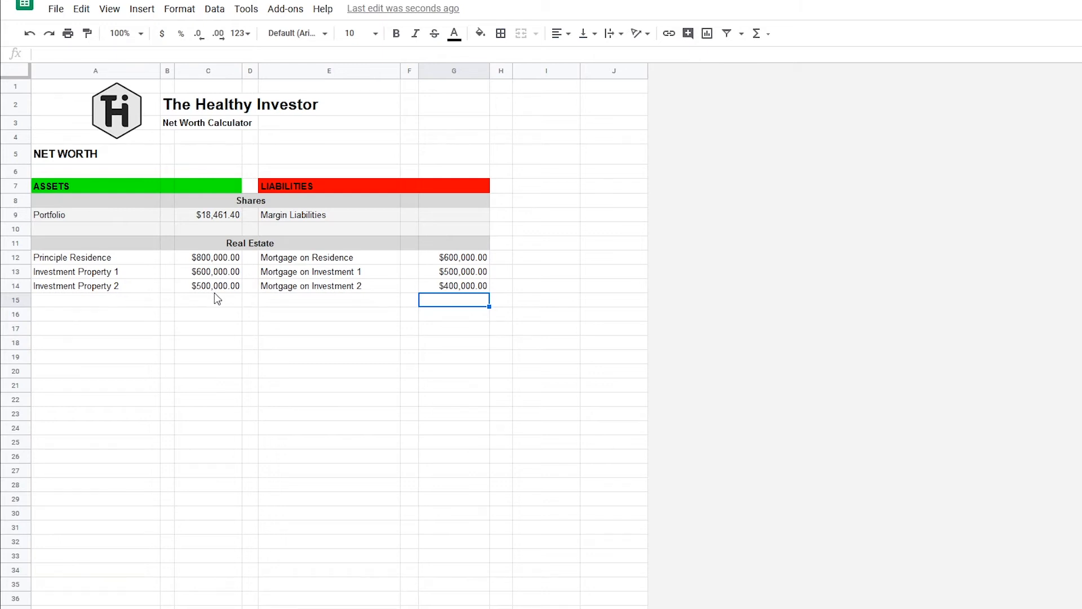
Enter the section heading Bank Accounts in D16.
{"action": "left_click", "coordinate": [252, 315]}
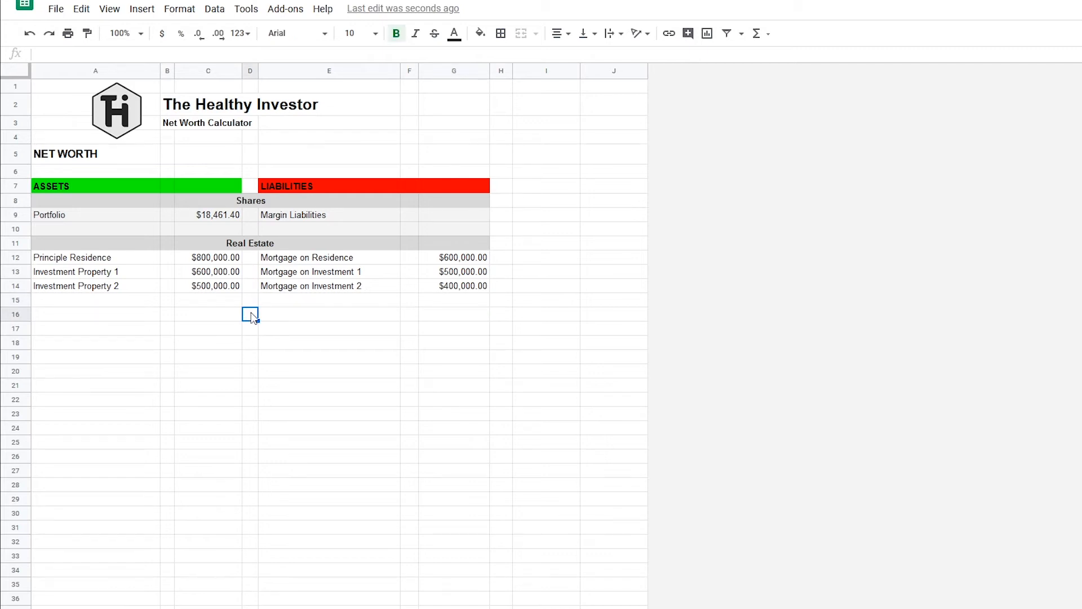
{"action": "type", "text": "Bank Accou"}
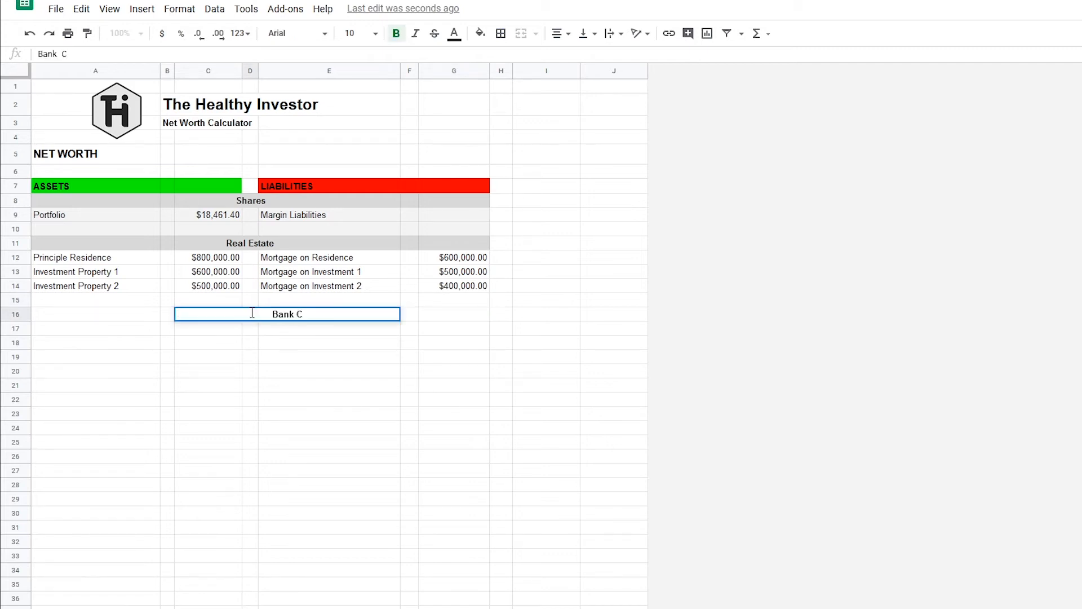
{"action": "type", "text": "nts"}
{"action": "key", "text": "Return"}
Fill the Bank Accounts heading row A16:G16 and the Shares heading row A8:G8 with the same light grey.
{"action": "left_click_drag", "start_coordinate": [42, 316], "coordinate": [454, 315]}
{"action": "left_click", "coordinate": [480, 35]}
{"action": "left_click", "coordinate": [575, 82]}
{"action": "left_click", "coordinate": [555, 218]}
{"action": "left_click_drag", "start_coordinate": [454, 201], "coordinate": [96, 202]}
{"action": "left_click", "coordinate": [481, 35]}
{"action": "left_click", "coordinate": [575, 81]}
{"action": "left_click", "coordinate": [468, 258]}
Fill the Real Estate entry rows A12:G15 with light gray 3.
{"action": "left_click_drag", "start_coordinate": [463, 329], "coordinate": [109, 371]}
{"action": "left_click_drag", "start_coordinate": [457, 258], "coordinate": [96, 300]}
{"action": "left_click", "coordinate": [480, 35]}
{"action": "left_click", "coordinate": [604, 80]}
{"action": "left_click", "coordinate": [451, 327]}
Enter the asset Savings Account in A17 with a value of 1,000 in C17.
{"action": "left_click", "coordinate": [140, 328]}
{"action": "type", "text": "S"}
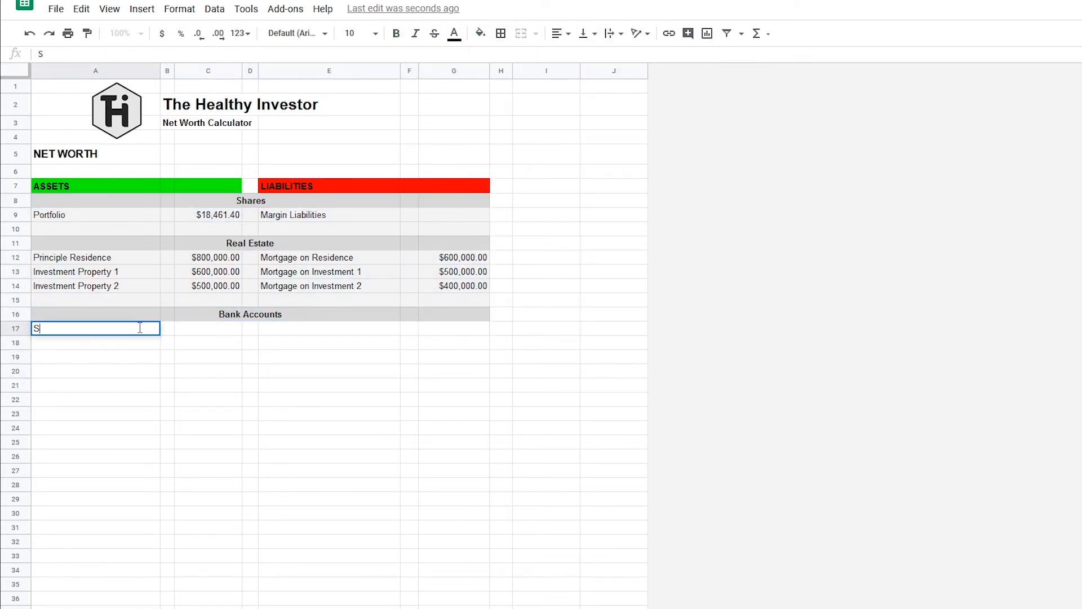
{"action": "type", "text": "avings Account"}
{"action": "key", "text": "Tab"}
{"action": "key", "text": "Tab"}
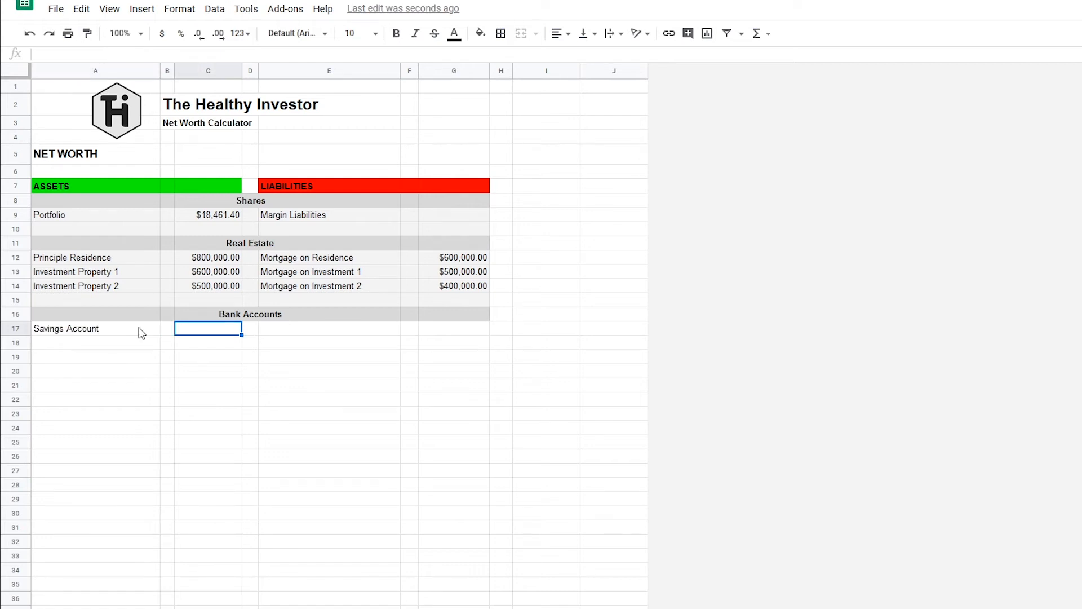
{"action": "type", "text": "1000"}
{"action": "key", "text": "Return"}
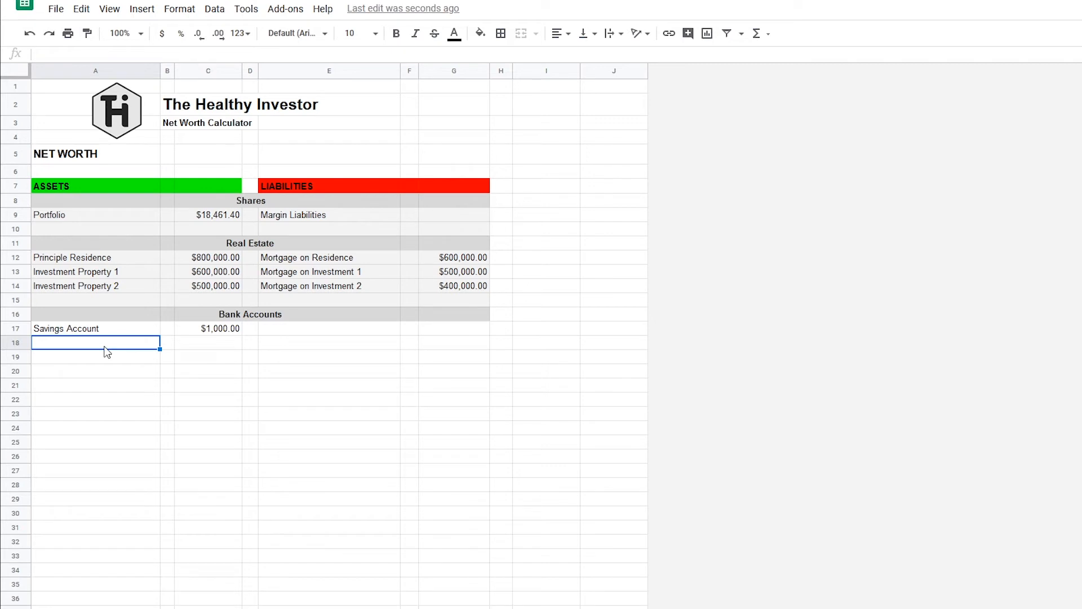
Enter the asset Offset Account in A18 with a value of 20,000 in C18.
{"action": "type", "text": "Offset Account"}
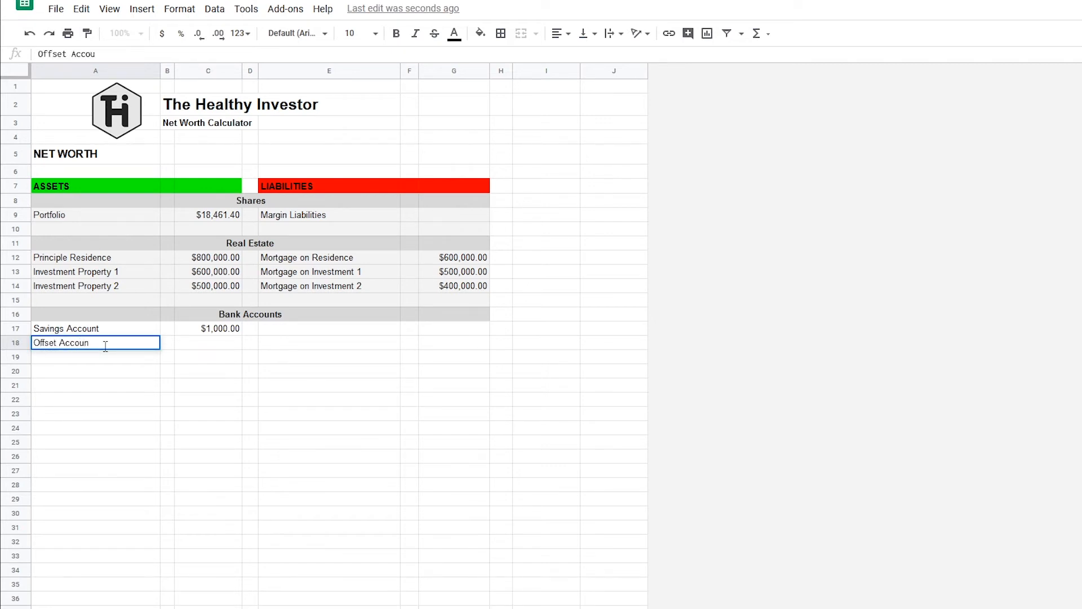
{"action": "key", "text": "Tab"}
{"action": "key", "text": "Tab"}
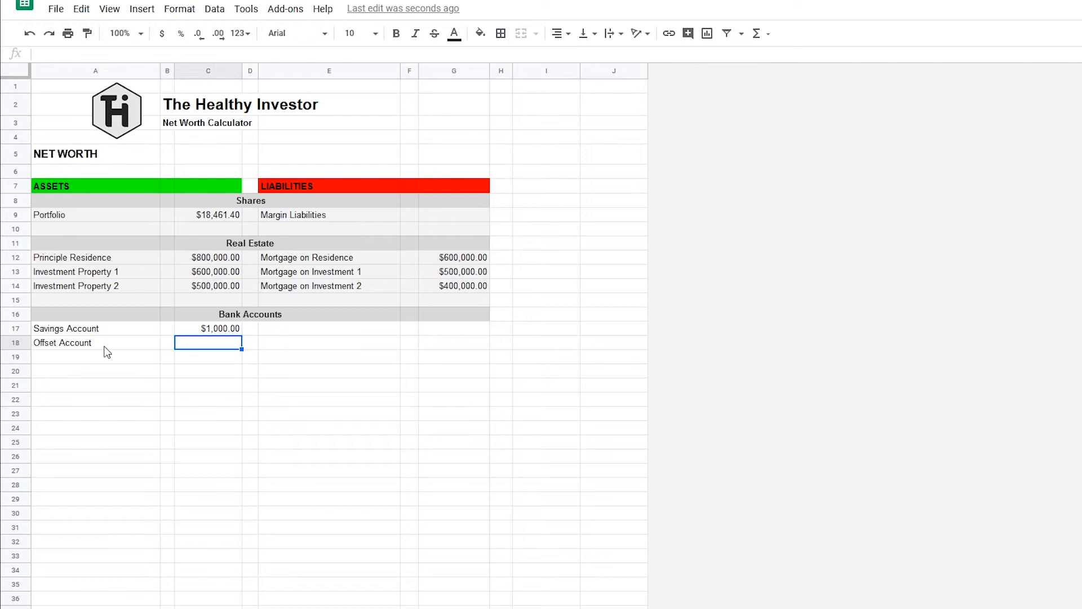
{"action": "type", "text": "20000"}
{"action": "key", "text": "Return"}
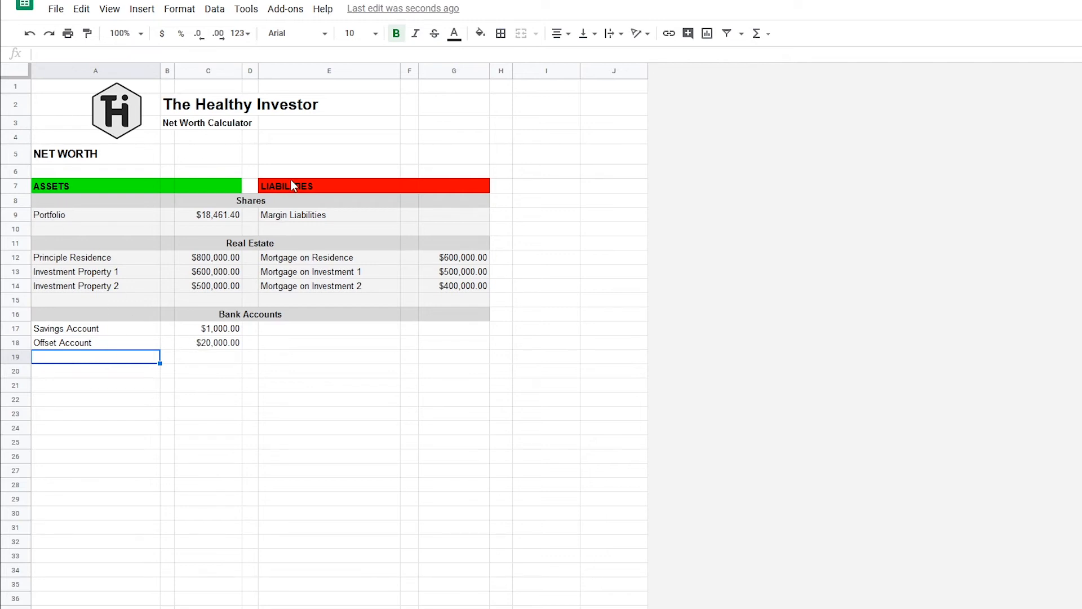
Enter the liability Credit Card in E17 with a value of 1,500 in G17.
{"action": "left_click", "coordinate": [325, 329]}
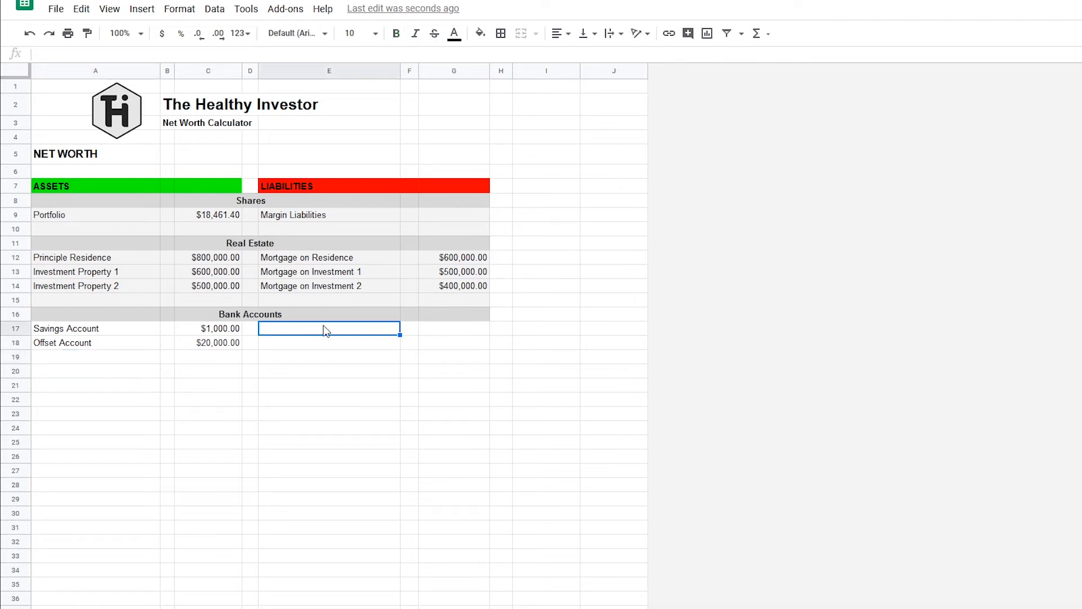
{"action": "type", "text": "Credi"}
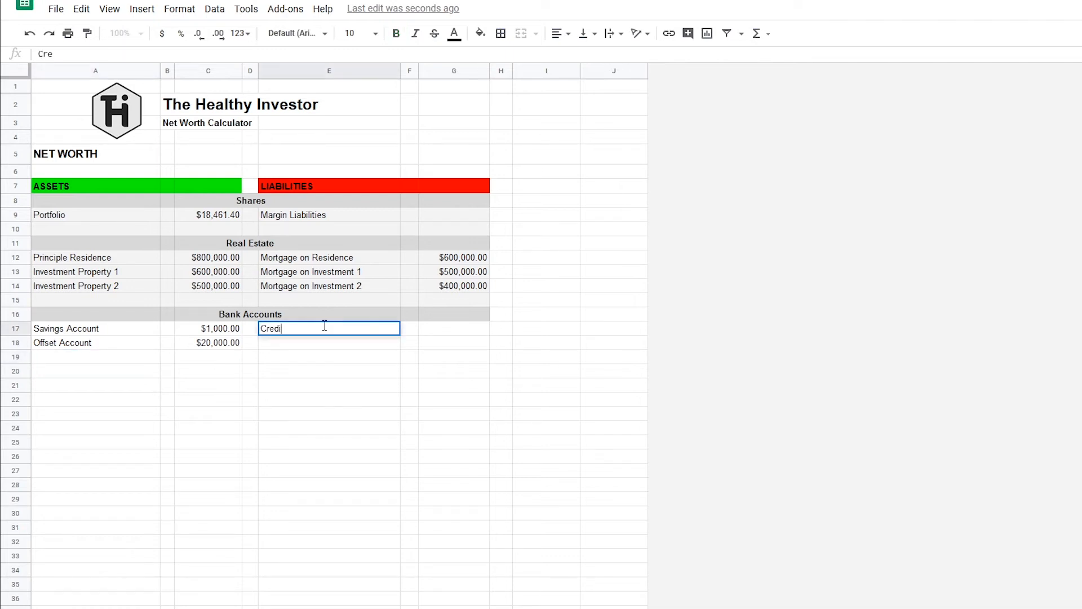
{"action": "type", "text": "t Card"}
{"action": "key", "text": "Tab"}
{"action": "key", "text": "Tab"}
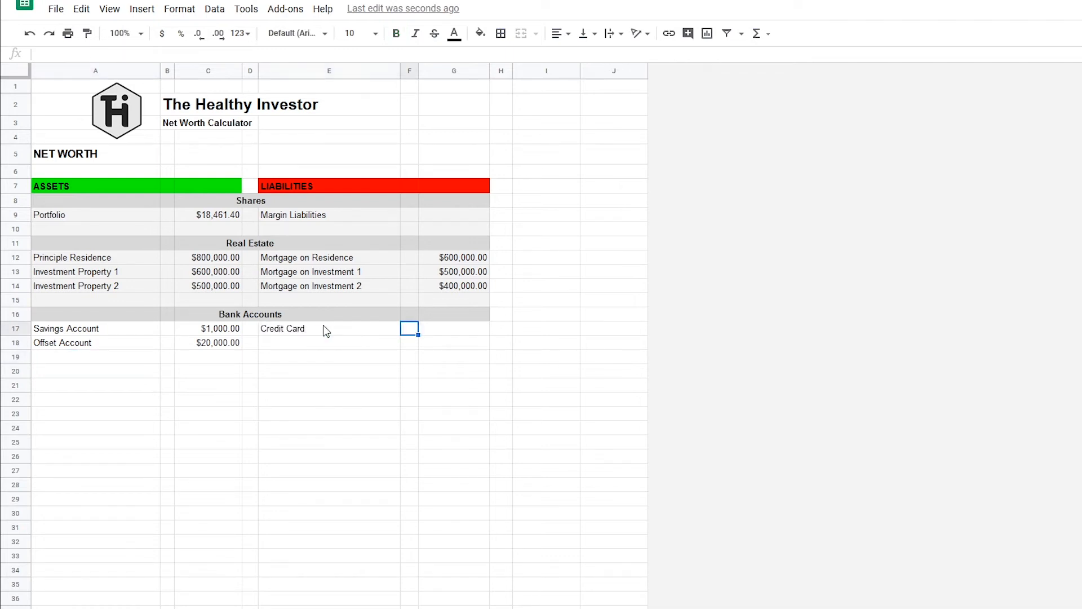
{"action": "type", "text": "150000.00"}
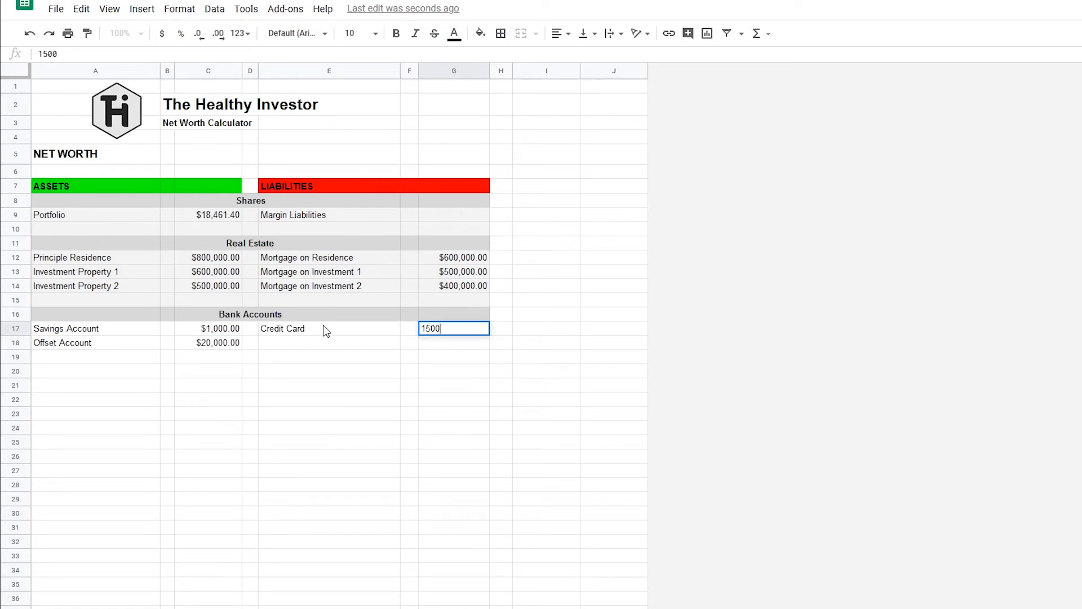
{"action": "key", "text": "Return"}
Enter the liability Personal Loan in E18 with a value of 3,000 in G18.
{"action": "type", "text": "Personal Loan"}
{"action": "key", "text": "Tab"}
{"action": "type", "text": "3000"}
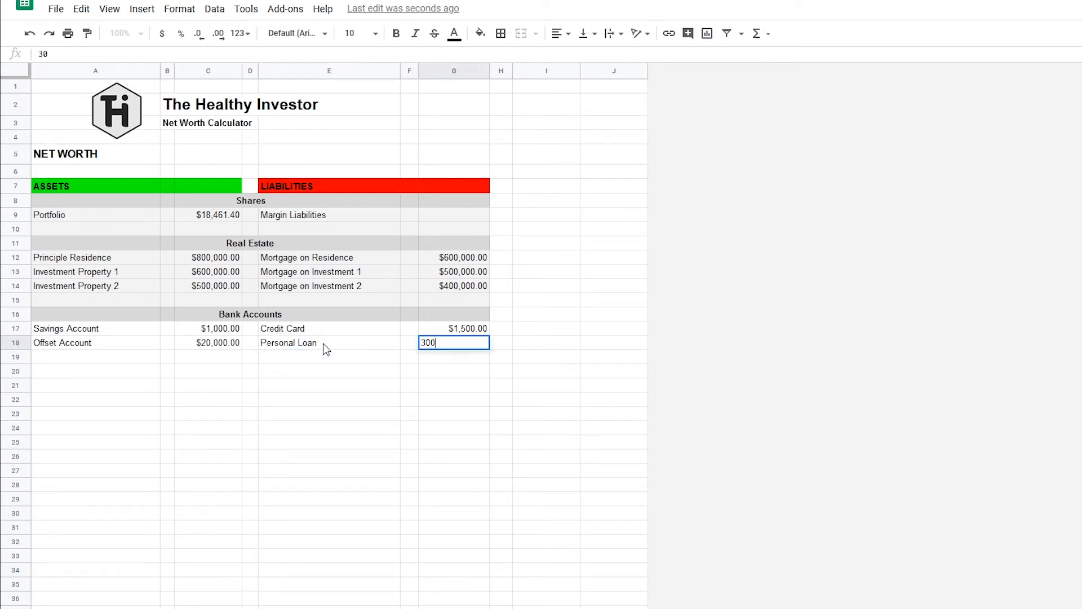
{"action": "key", "text": "Return"}
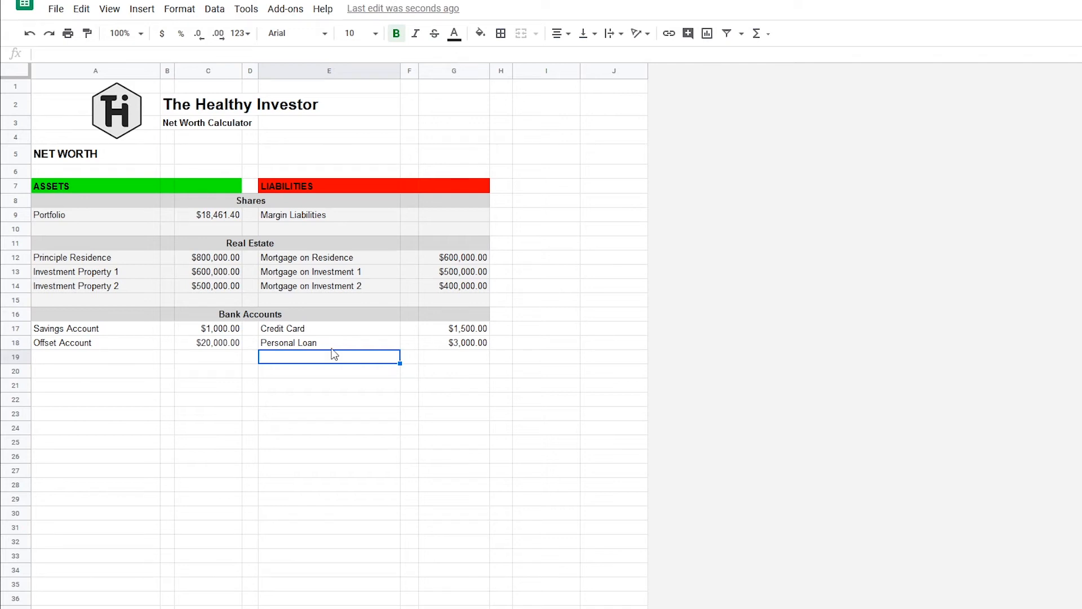
Fill the Bank Accounts entry rows A17:G18 with light gray 3.
{"action": "left_click_drag", "start_coordinate": [478, 345], "coordinate": [63, 329]}
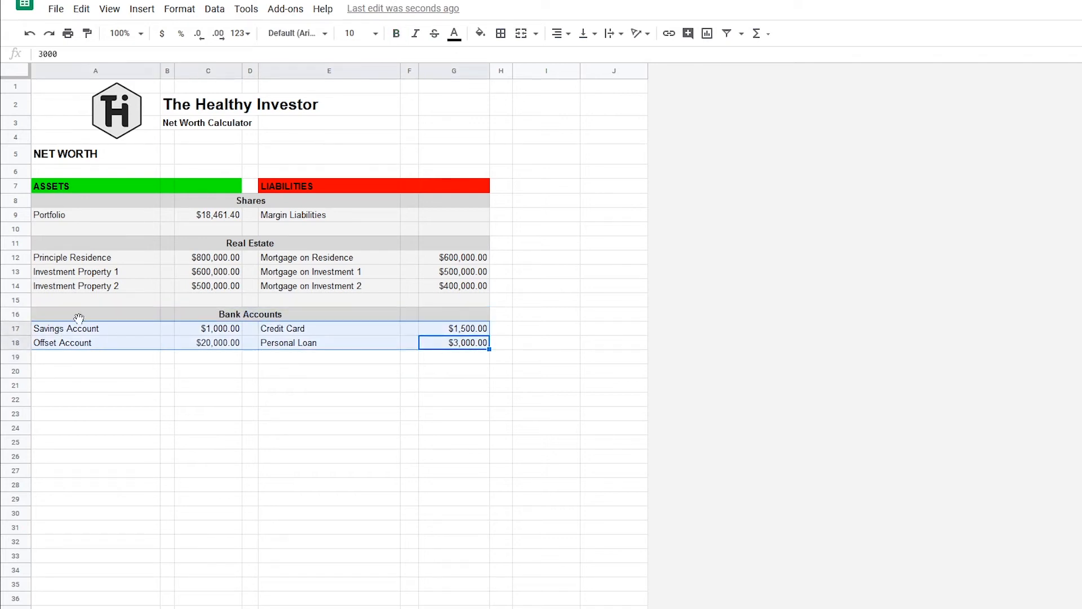
{"action": "left_click", "coordinate": [481, 33]}
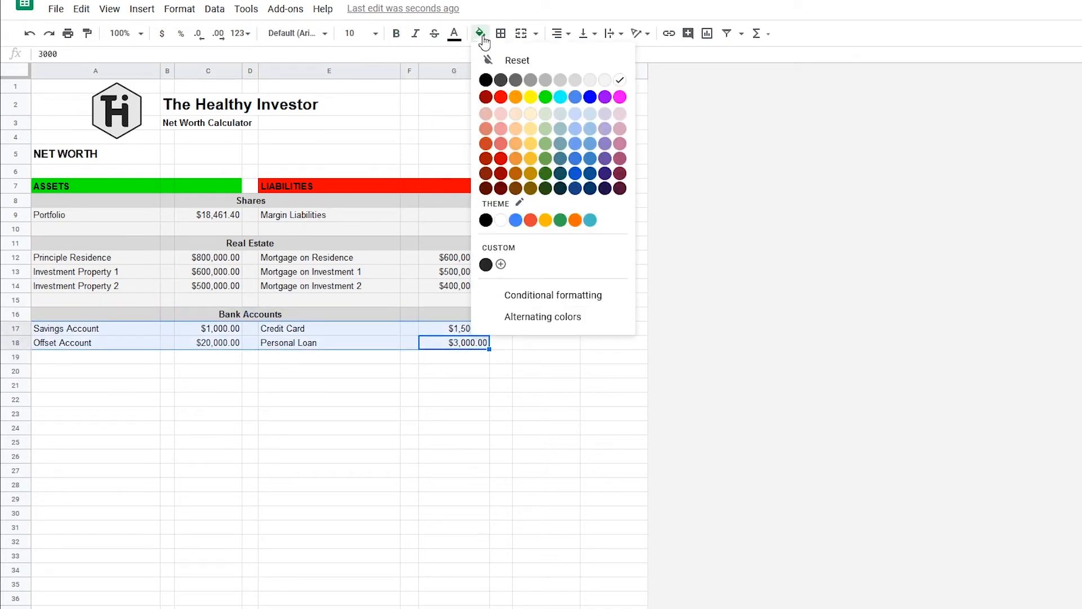
{"action": "left_click", "coordinate": [606, 82]}
{"action": "left_click", "coordinate": [465, 359]}
{"action": "left_click", "coordinate": [251, 359]}
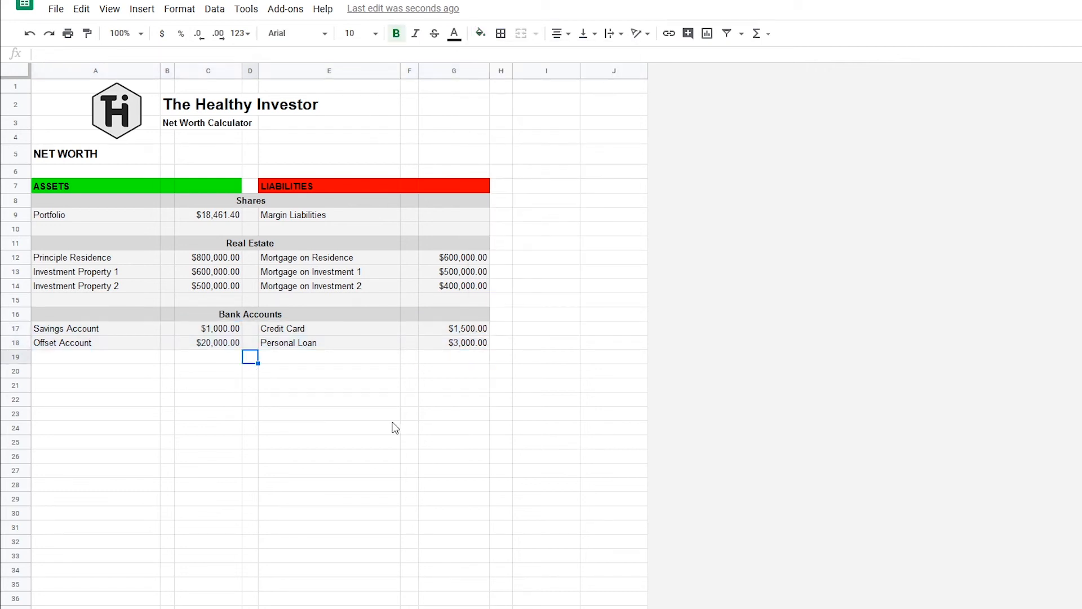
Add the section heading Superannuation in D19 and fill A19:G19 with light gray 1.
{"action": "type", "text": "Supe"}
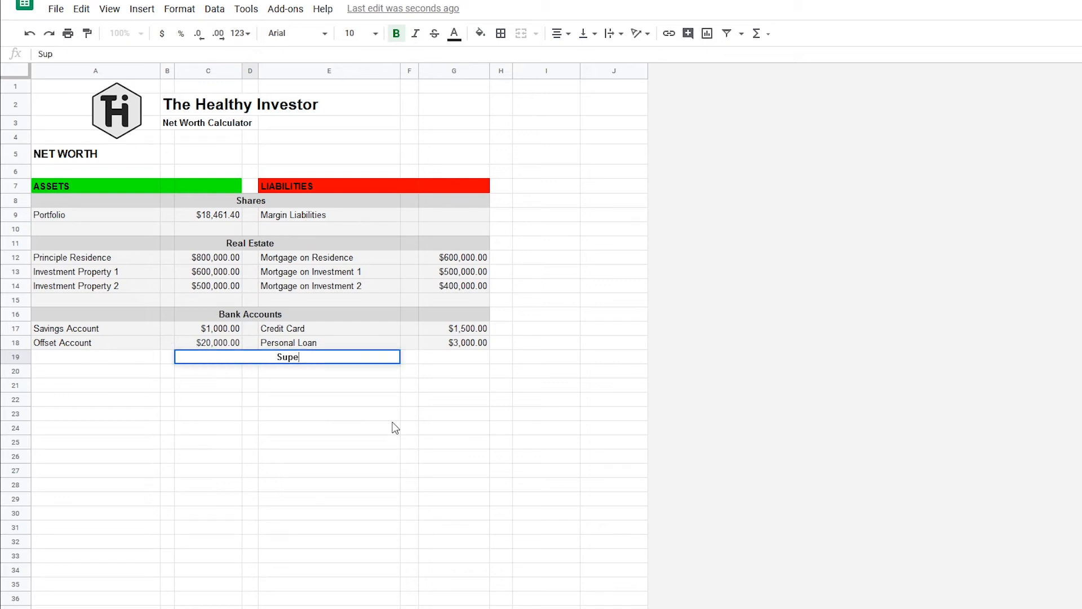
{"action": "type", "text": "rannuation"}
{"action": "key", "text": "Return"}
{"action": "left_click_drag", "start_coordinate": [54, 358], "coordinate": [439, 356]}
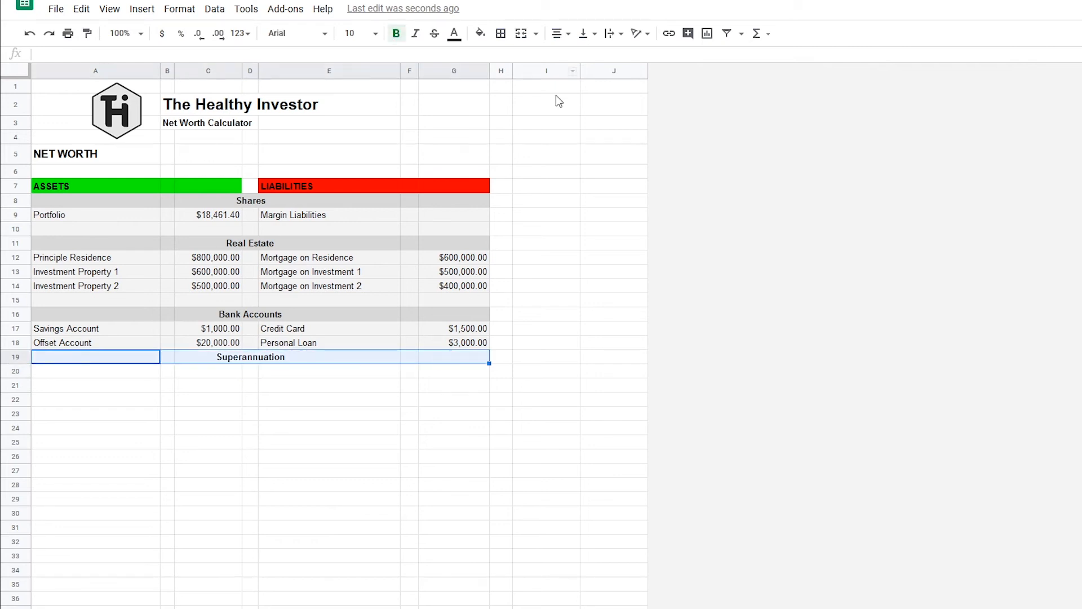
{"action": "left_click", "coordinate": [480, 33]}
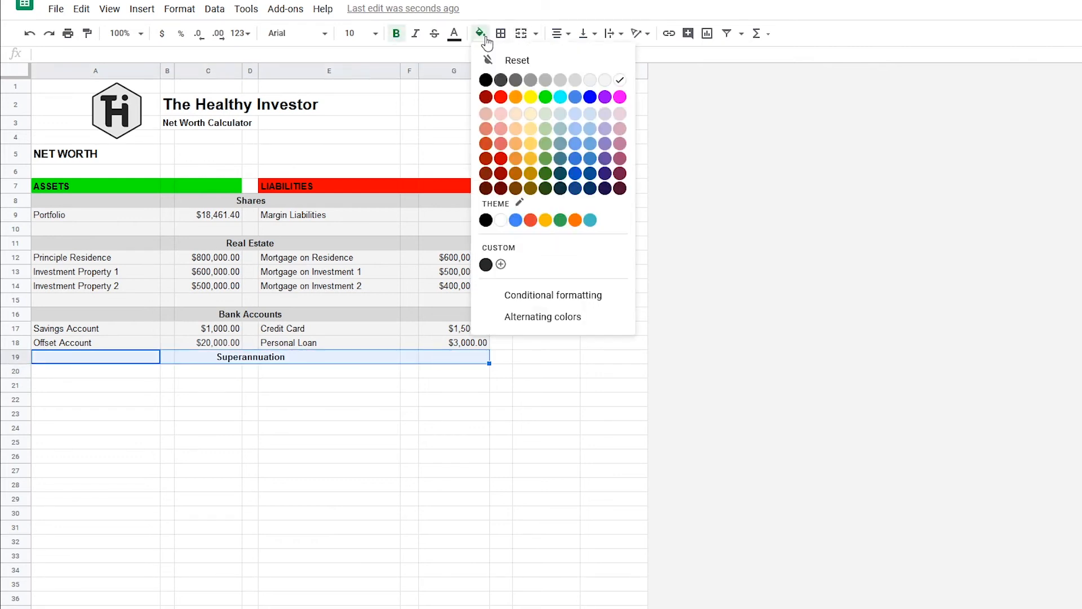
{"action": "left_click", "coordinate": [575, 79]}
{"action": "left_click", "coordinate": [559, 420]}
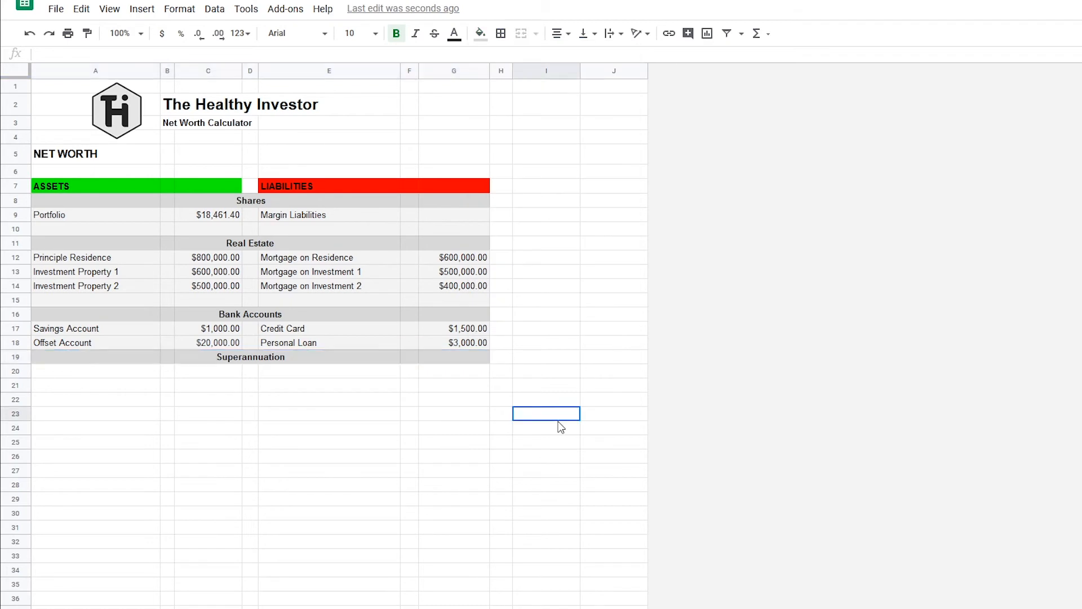
Enter the asset Super Account in A20 with a value of 30,000 in C20.
{"action": "left_click", "coordinate": [105, 374]}
{"action": "type", "text": "S"}
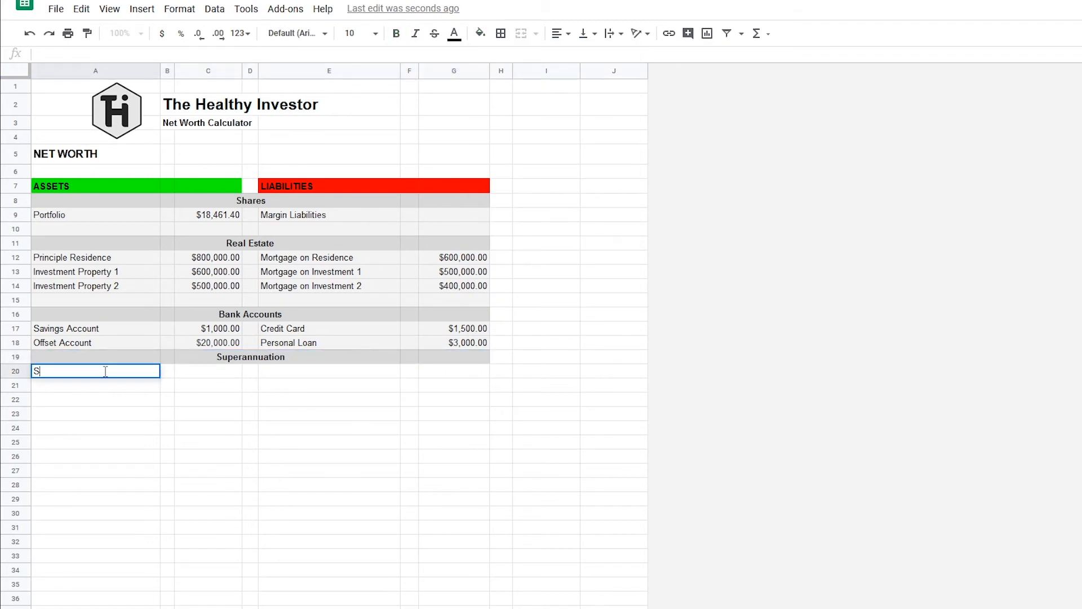
{"action": "type", "text": "uper Account"}
{"action": "key", "text": "Return"}
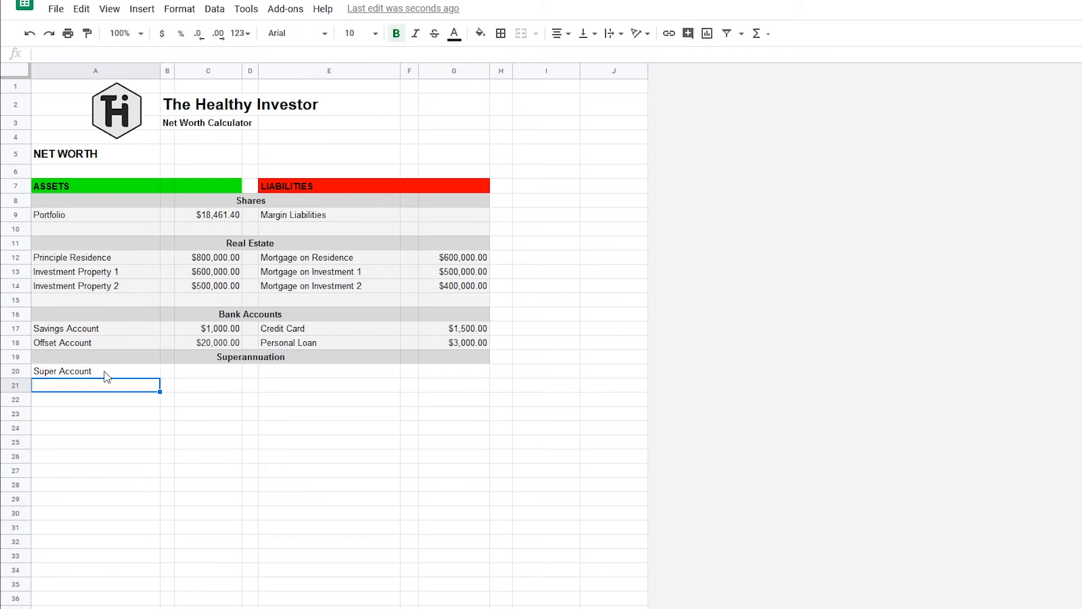
{"action": "left_click", "coordinate": [208, 374]}
{"action": "type", "text": "30"}
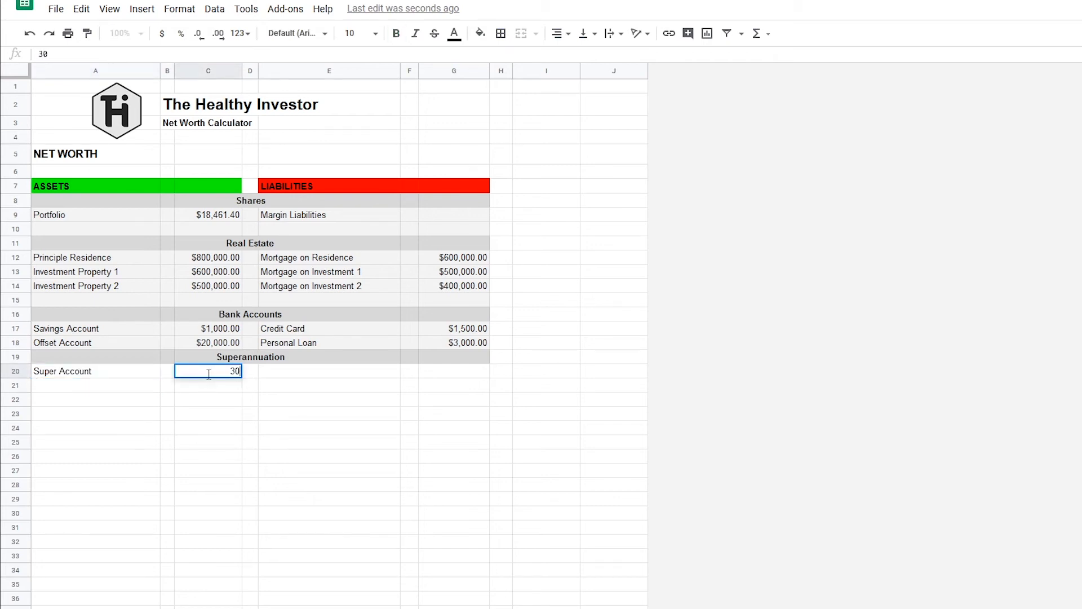
{"action": "type", "text": ",000"}
{"action": "key", "text": "Return"}
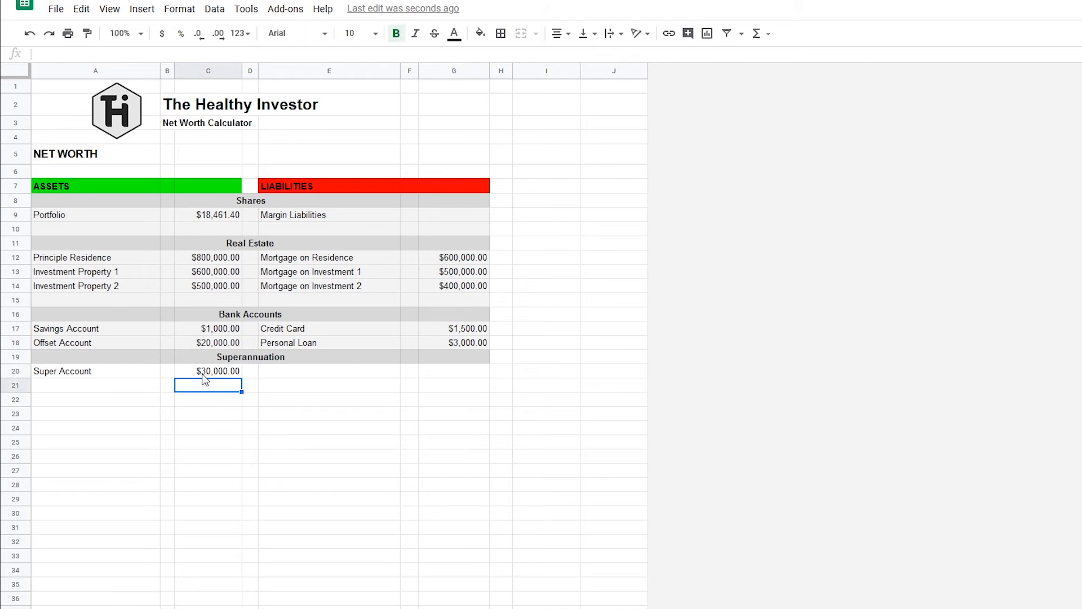
{"action": "left_click", "coordinate": [150, 386]}
{"action": "type", "text": "SMSF"}
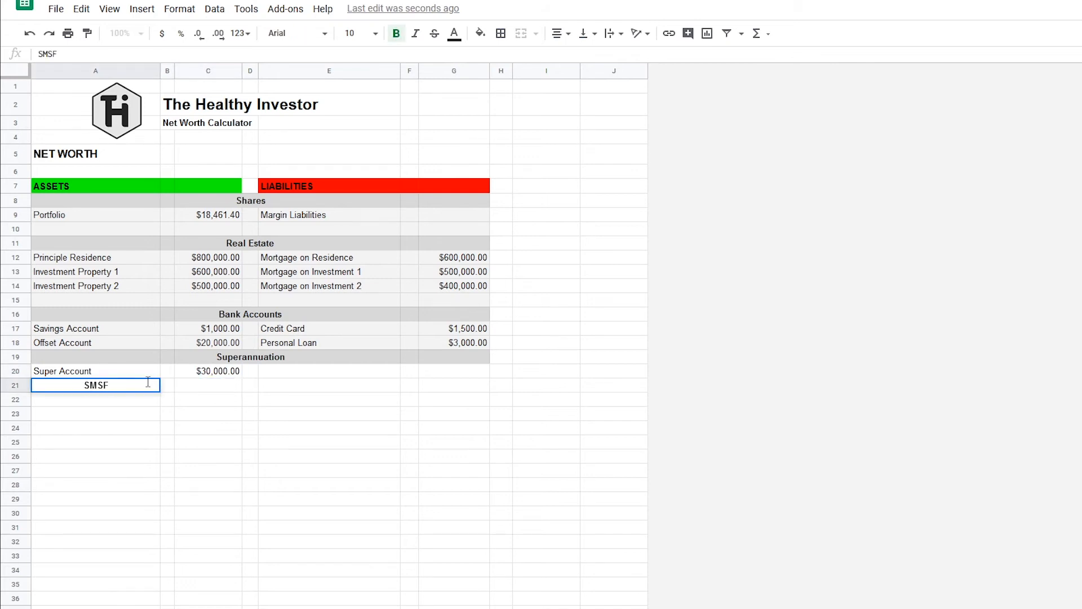
{"action": "key", "text": "Return"}
{"action": "left_click", "coordinate": [143, 381]}
{"action": "key", "text": "Delete"}
Fill the Superannuation entry row A20:G20 with light gray 3.
{"action": "left_click_drag", "start_coordinate": [56, 372], "coordinate": [430, 374]}
{"action": "left_click", "coordinate": [480, 34]}
{"action": "left_click", "coordinate": [597, 86]}
{"action": "left_click", "coordinate": [265, 399]}
Add the section heading Personal Property in D21 and fill A21:G21 with light gray 1.
{"action": "left_click", "coordinate": [245, 390]}
{"action": "type", "text": "P"}
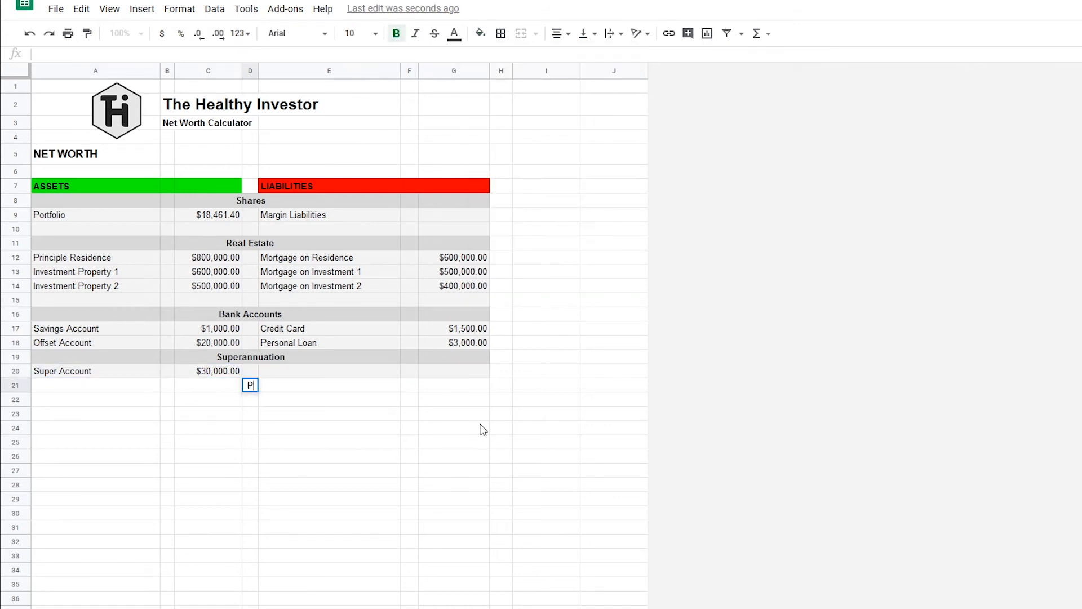
{"action": "type", "text": "ersonal Property"}
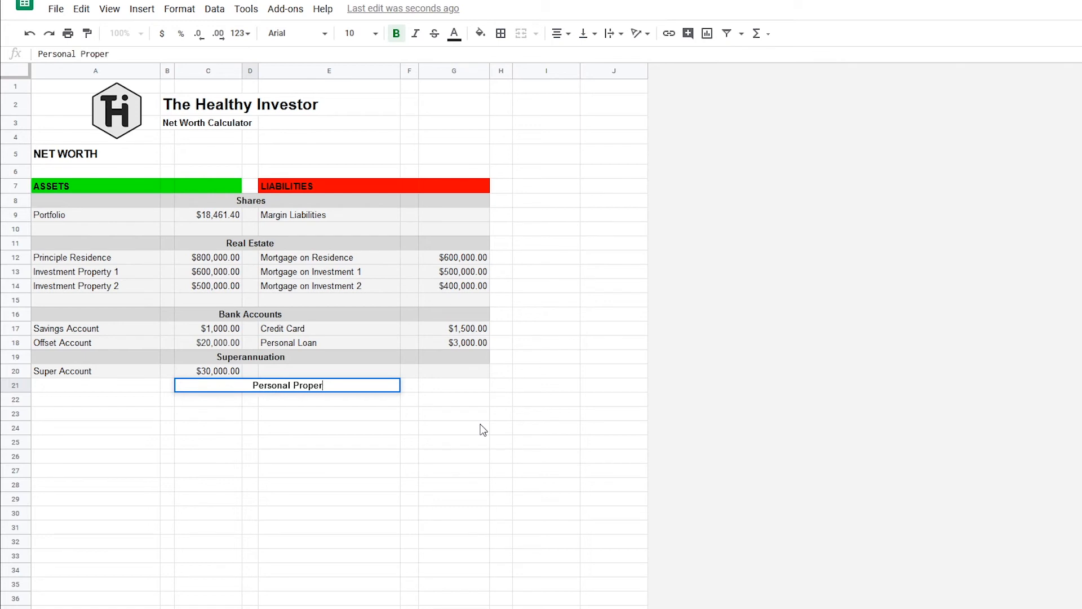
{"action": "key", "text": "Tab"}
{"action": "key", "text": "Return"}
{"action": "left_click", "coordinate": [483, 430]}
{"action": "left_click_drag", "start_coordinate": [73, 386], "coordinate": [465, 389]}
{"action": "left_click", "coordinate": [480, 34]}
{"action": "left_click", "coordinate": [582, 86]}
{"action": "left_click", "coordinate": [546, 428]}
Enter the asset Car in A22 with a value of 5,000 in C22.
{"action": "left_click", "coordinate": [151, 400]}
{"action": "type", "text": "Car"}
{"action": "key", "text": "Tab"}
{"action": "key", "text": "Tab"}
{"action": "type", "text": "5000"}
{"action": "key", "text": "Return"}
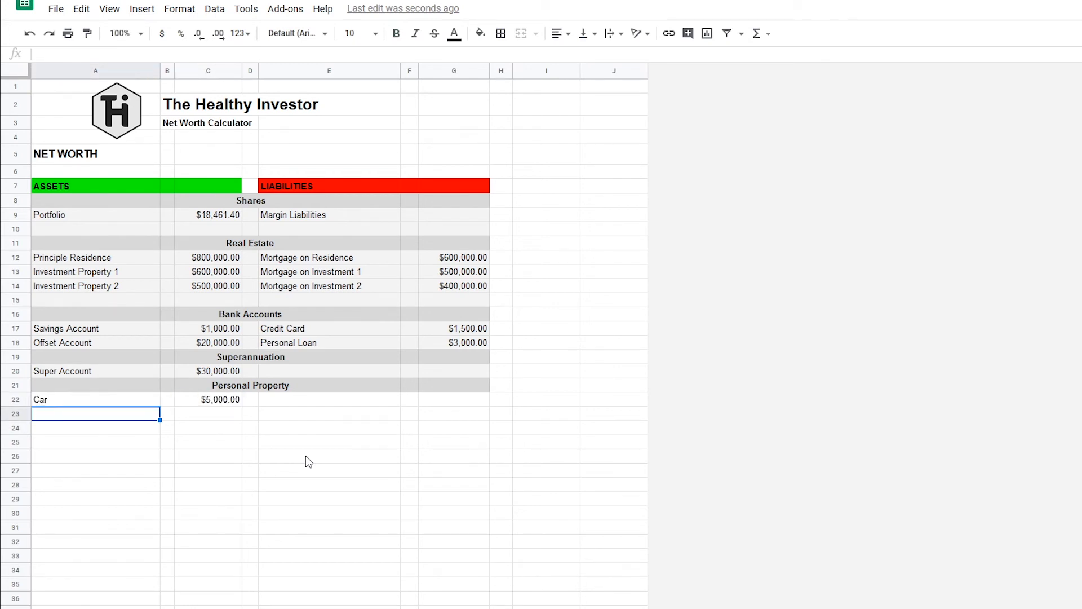
Rename the asset in A22 as Car 1.
{"action": "double_click", "coordinate": [141, 401]}
{"action": "type", "text": "1"}
{"action": "key", "text": "Return"}
Enter the asset Car 2 in A23 with a value of 6,000 in C23.
{"action": "type", "text": "Car 2"}
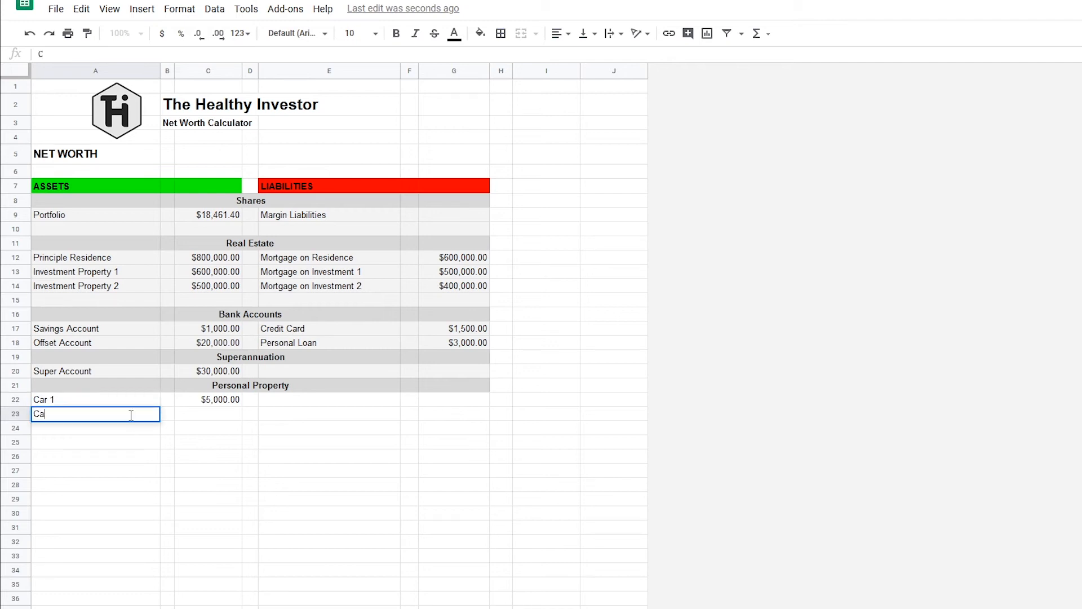
{"action": "key", "text": "Tab"}
{"action": "key", "text": "Tab"}
{"action": "type", "text": "6000"}
{"action": "key", "text": "Return"}
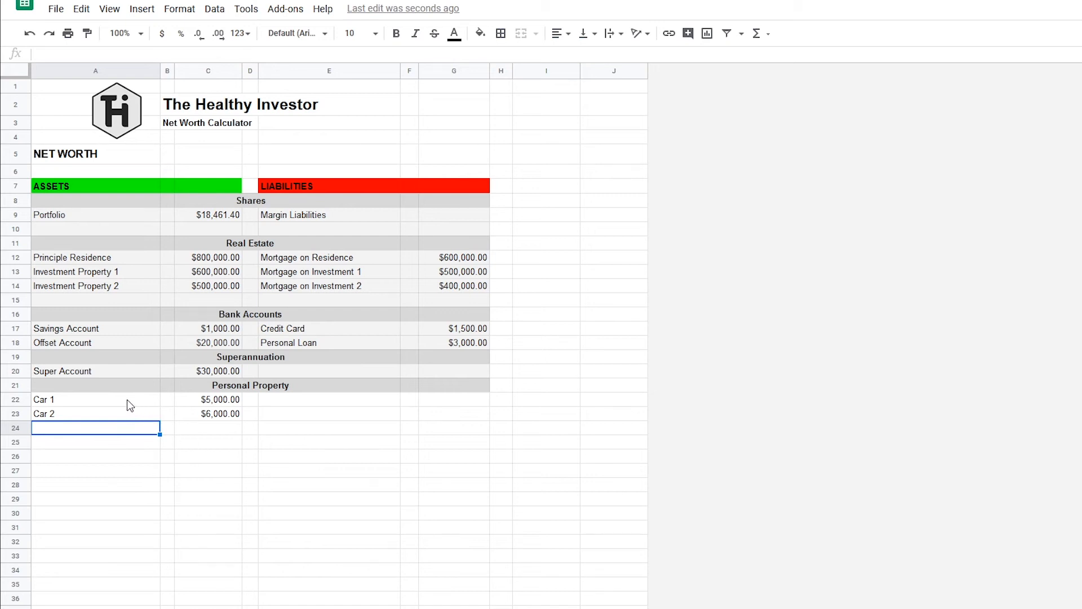
Fill the Personal Property entry rows A22:G26 with light gray 3.
{"action": "left_click_drag", "start_coordinate": [113, 406], "coordinate": [459, 453]}
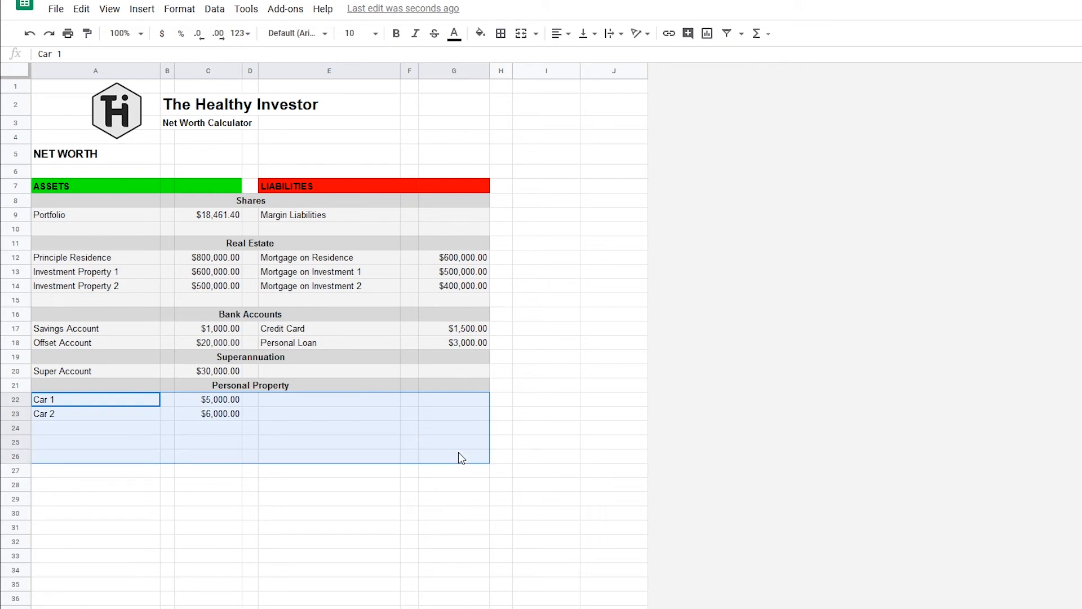
{"action": "left_click", "coordinate": [480, 32]}
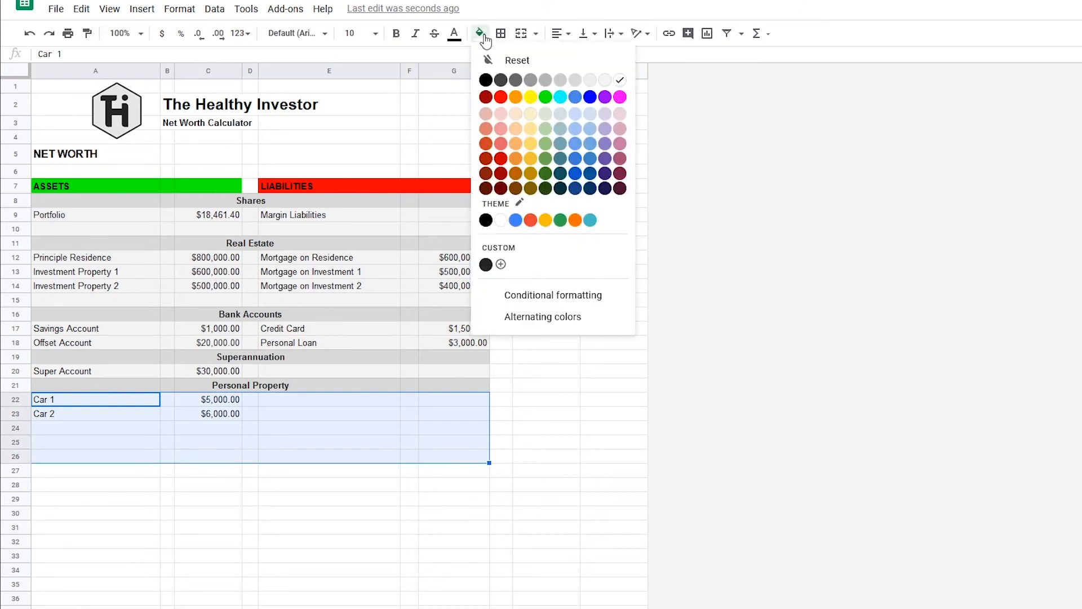
{"action": "left_click", "coordinate": [605, 80]}
{"action": "left_click", "coordinate": [428, 442]}
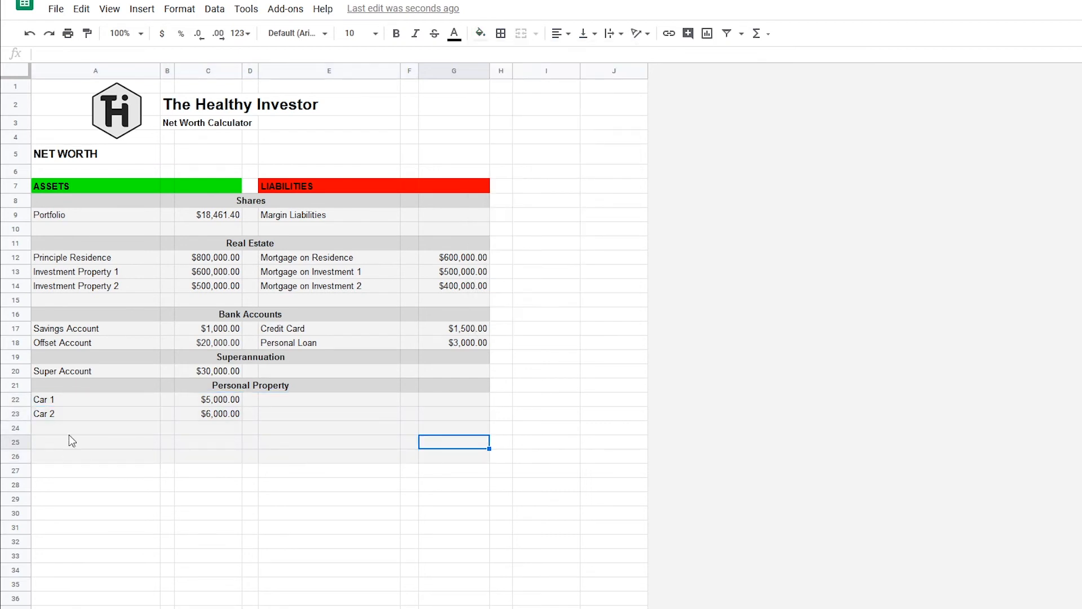
Enter the asset labels Valuables in A24 and Furniture etc... in A25.
{"action": "left_click", "coordinate": [72, 430]}
{"action": "type", "text": "Valuables"}
{"action": "key", "text": "Return"}
{"action": "type", "text": "Fu"}
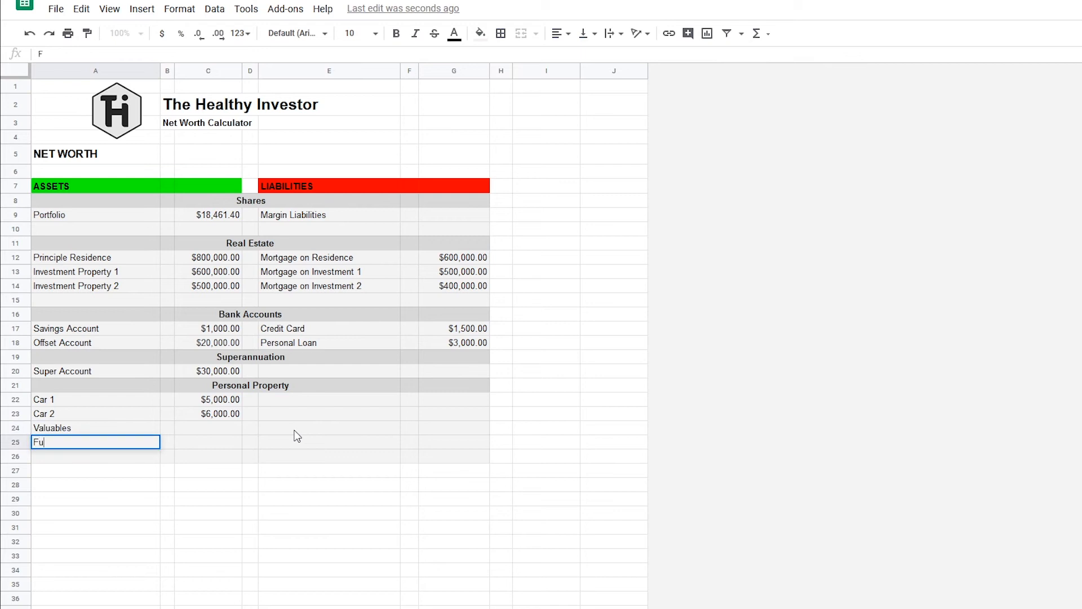
{"action": "type", "text": "rniture etc..."}
{"action": "key", "text": "Return"}
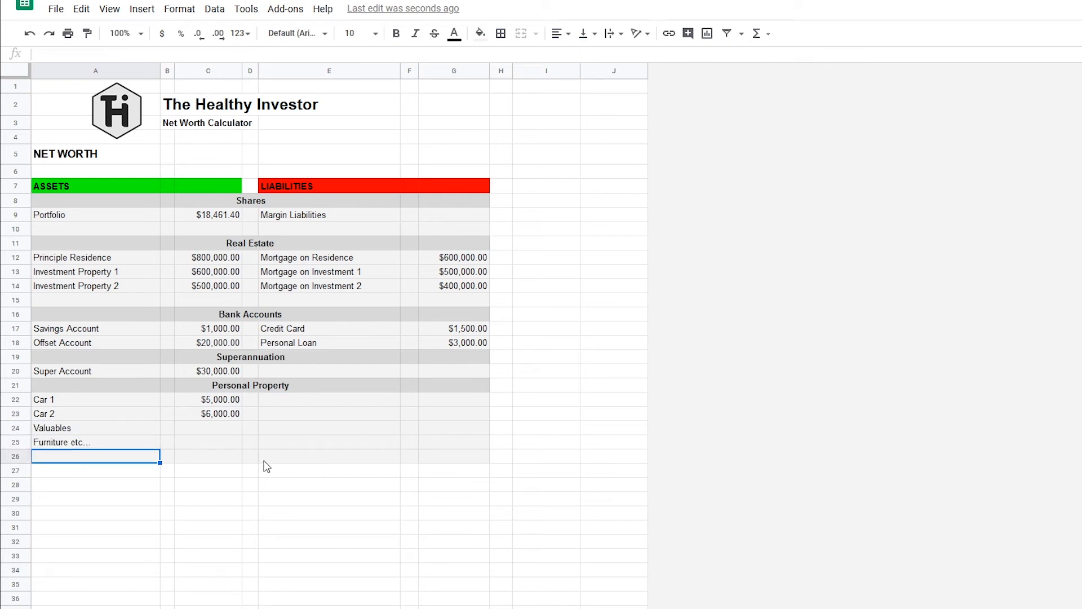
Add the section heading Miscellaneous in D27 and fill A27:G27 with light gray 1.
{"action": "left_click", "coordinate": [137, 472]}
{"action": "left_click", "coordinate": [251, 471]}
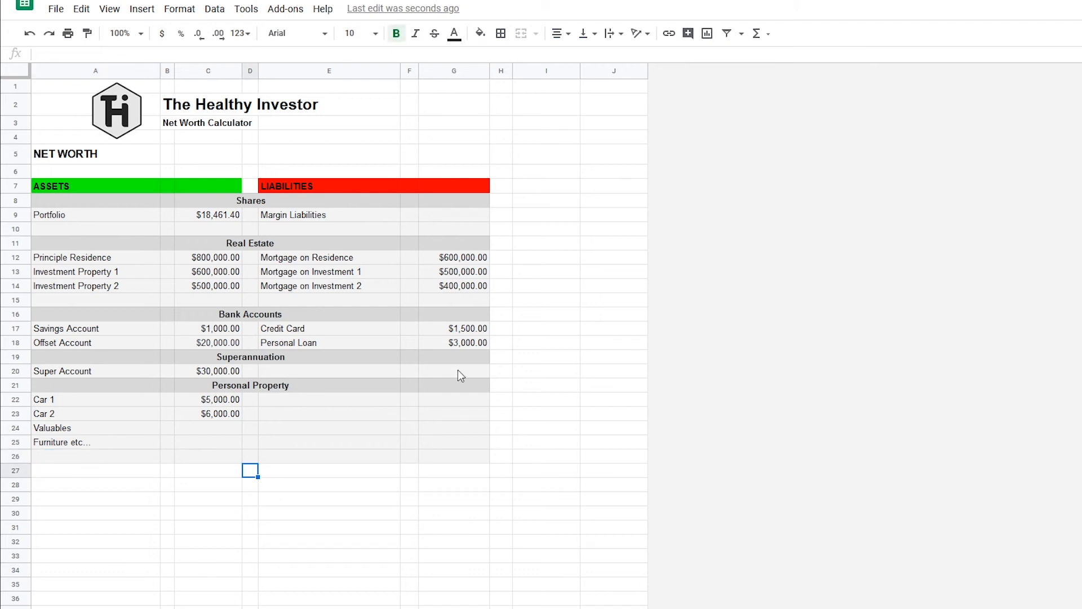
{"action": "type", "text": "Miscellaneous"}
{"action": "key", "text": "Return"}
{"action": "left_click_drag", "start_coordinate": [150, 472], "coordinate": [471, 474]}
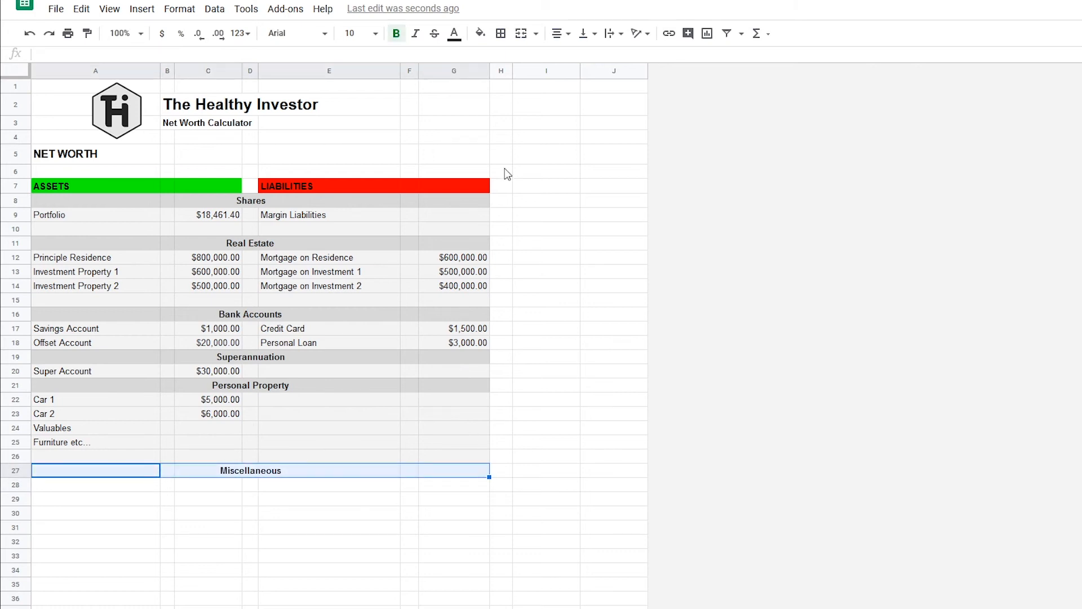
{"action": "left_click", "coordinate": [482, 38]}
{"action": "left_click", "coordinate": [574, 81]}
{"action": "left_click", "coordinate": [234, 559]}
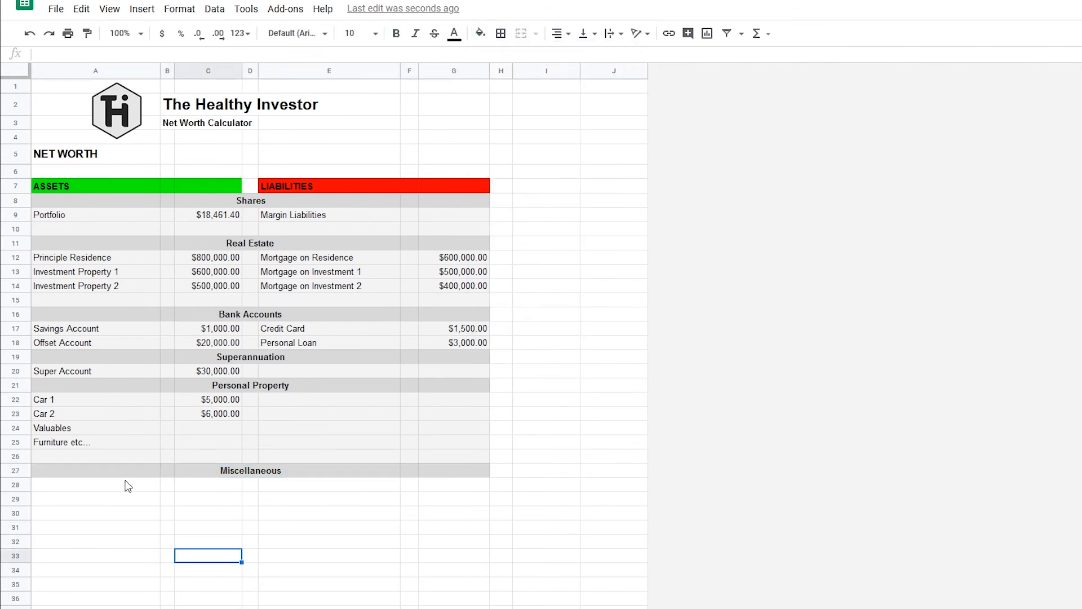
Enter the asset Business Value in A28 with a value of 0 in C28.
{"action": "left_click", "coordinate": [128, 488]}
{"action": "type", "text": "Be"}
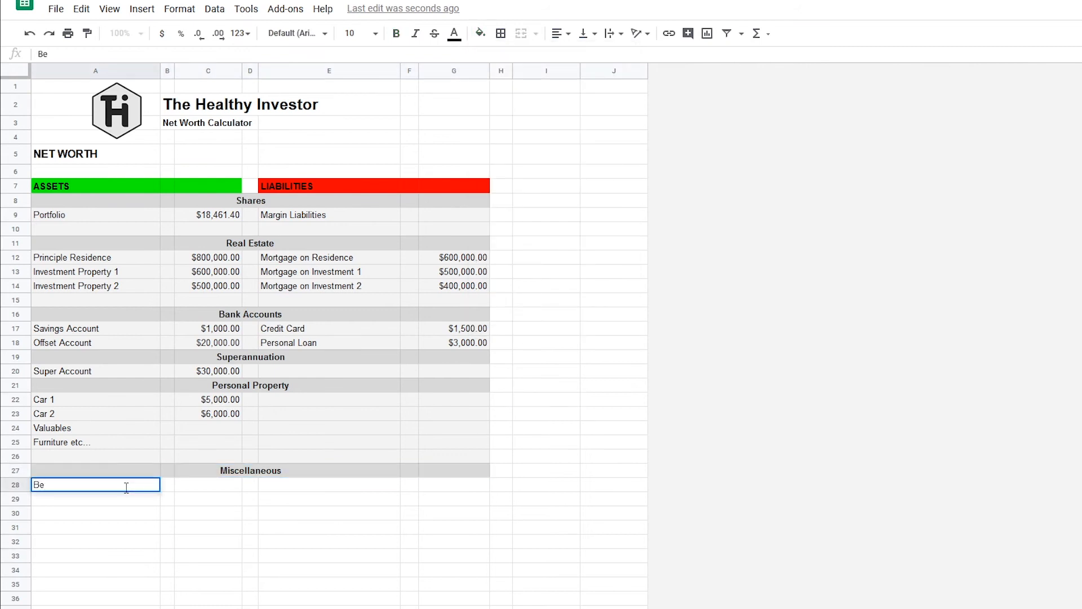
{"action": "type", "text": "siness"}
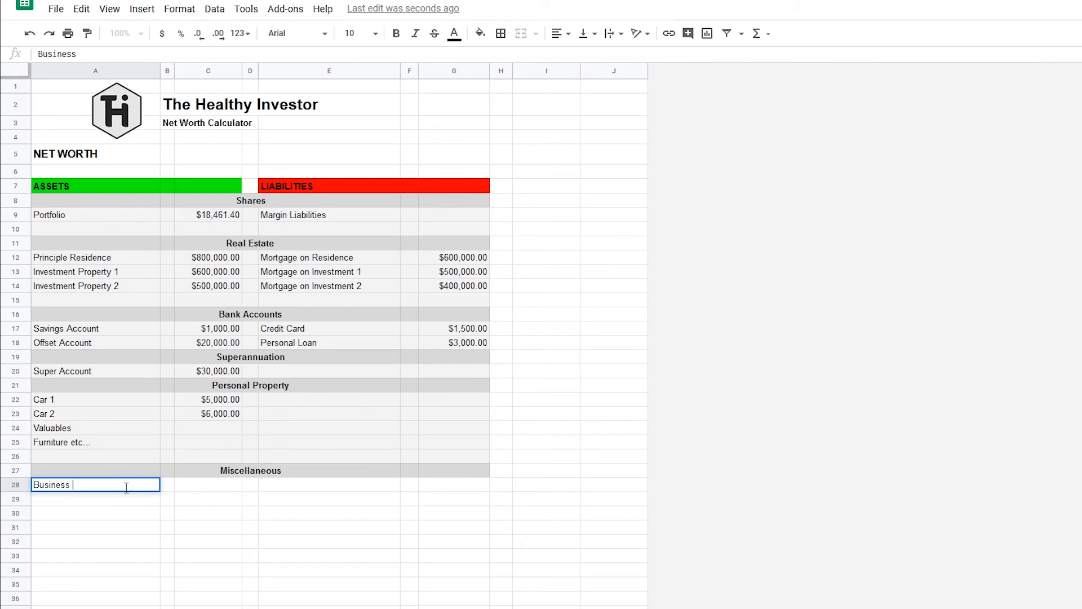
{"action": "type", "text": " Value"}
{"action": "key", "text": "Tab"}
{"action": "key", "text": "Tab"}
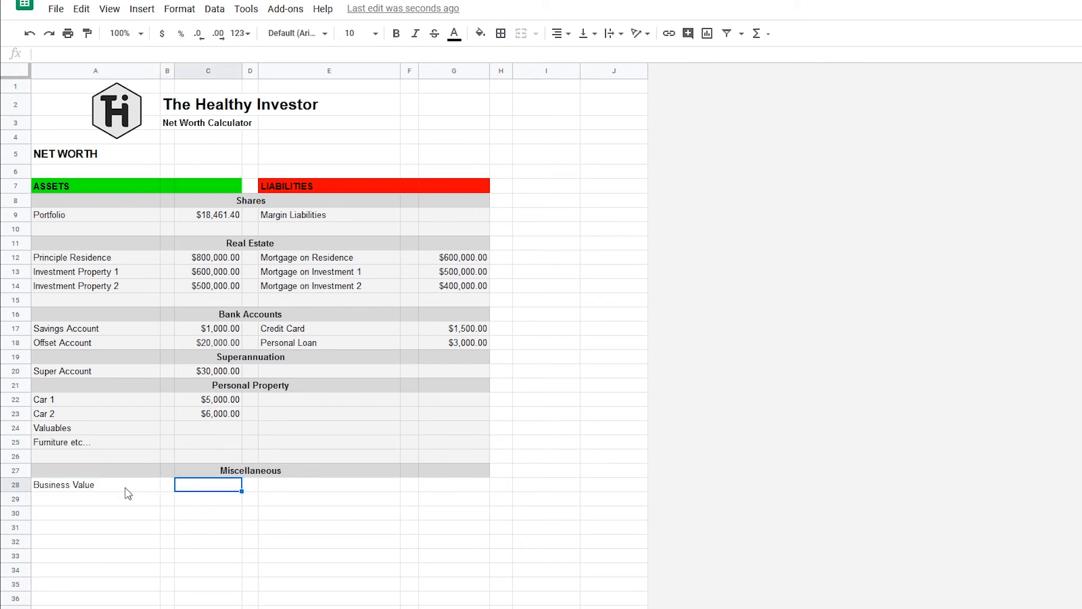
{"action": "type", "text": "0"}
{"action": "key", "text": "Return"}
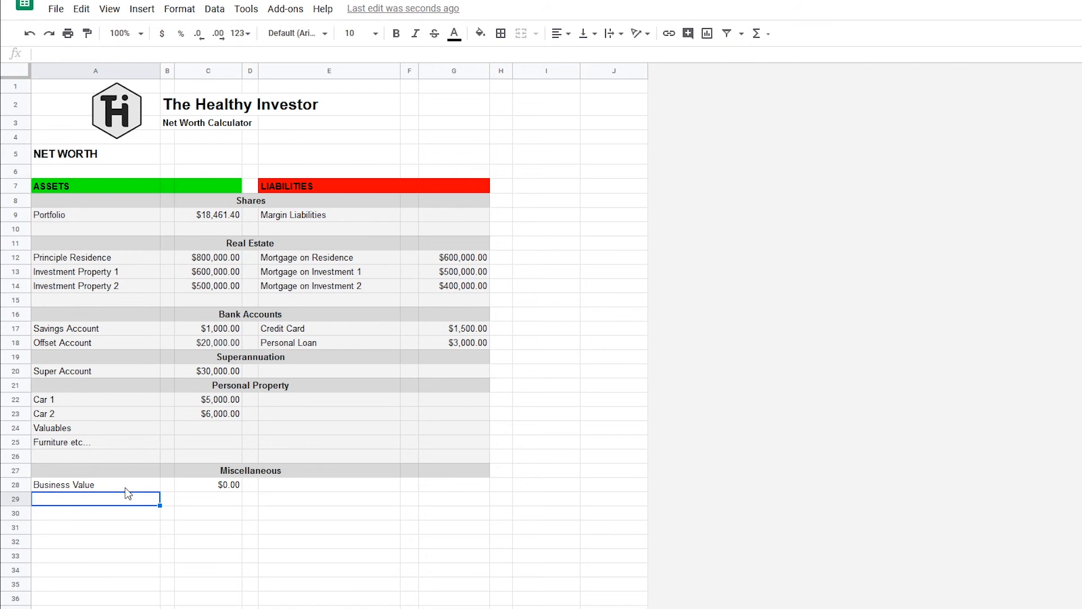
Enter the liability Student Loan in E28 with a value of 10,000 in G28.
{"action": "left_click", "coordinate": [333, 486]}
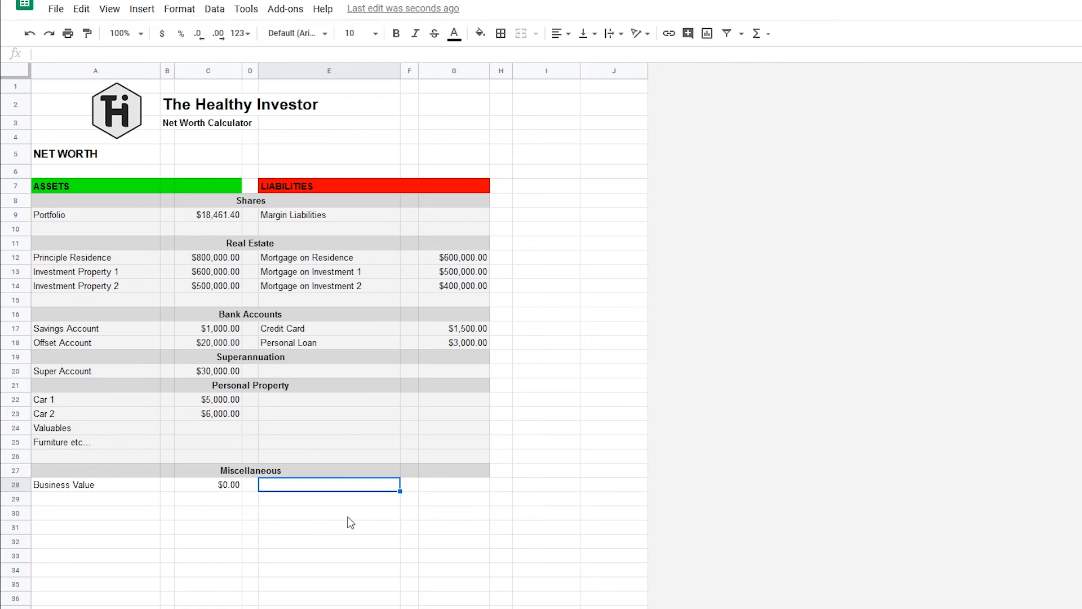
{"action": "type", "text": "Student"}
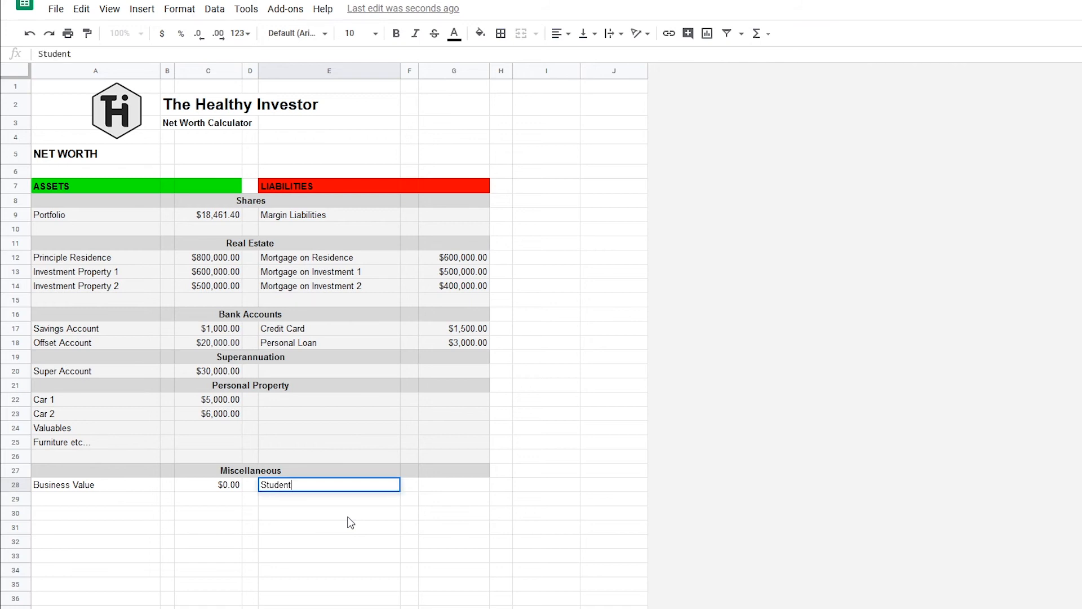
{"action": "type", "text": " Loam"}
{"action": "key", "text": "Tab"}
{"action": "key", "text": "Tab"}
{"action": "type", "text": "10"}
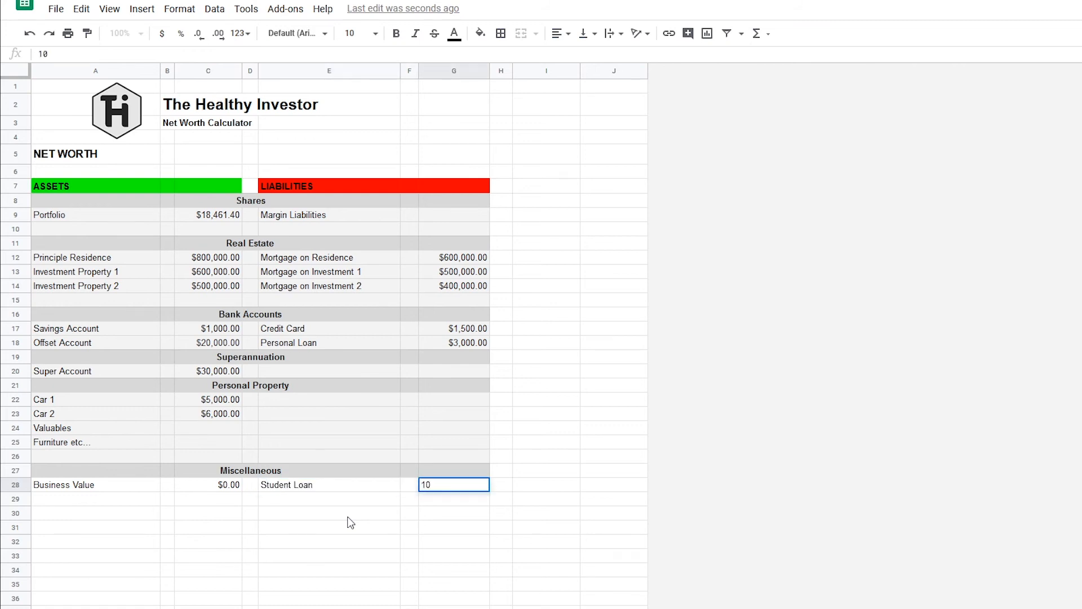
{"action": "type", "text": ",0000"}
{"action": "key", "text": "Return"}
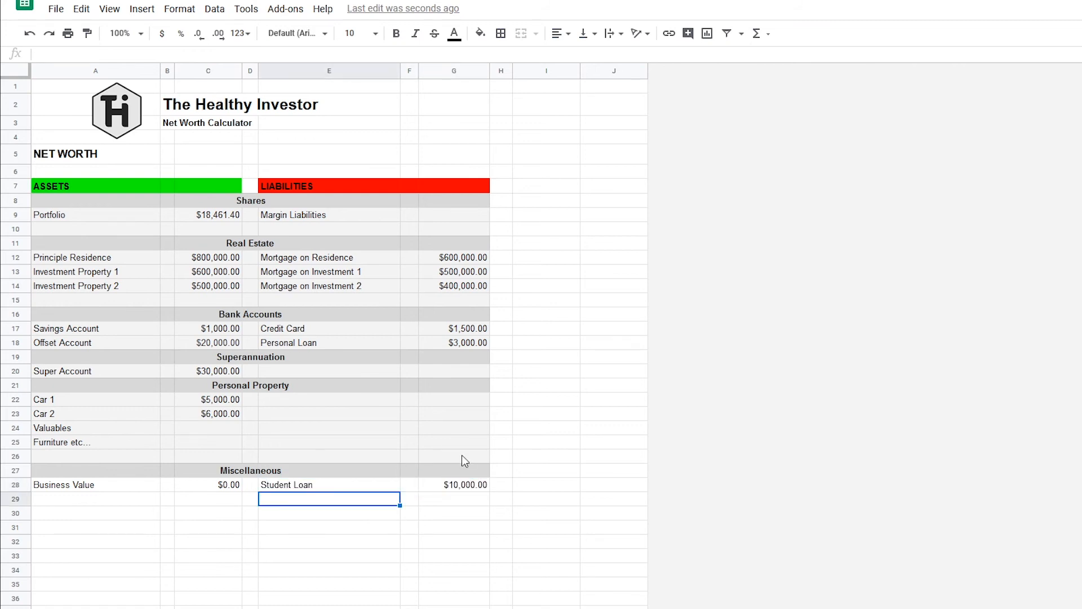
Fill the Miscellaneous entry rows A28:G30 with light gray 3.
{"action": "left_click_drag", "start_coordinate": [465, 486], "coordinate": [80, 515]}
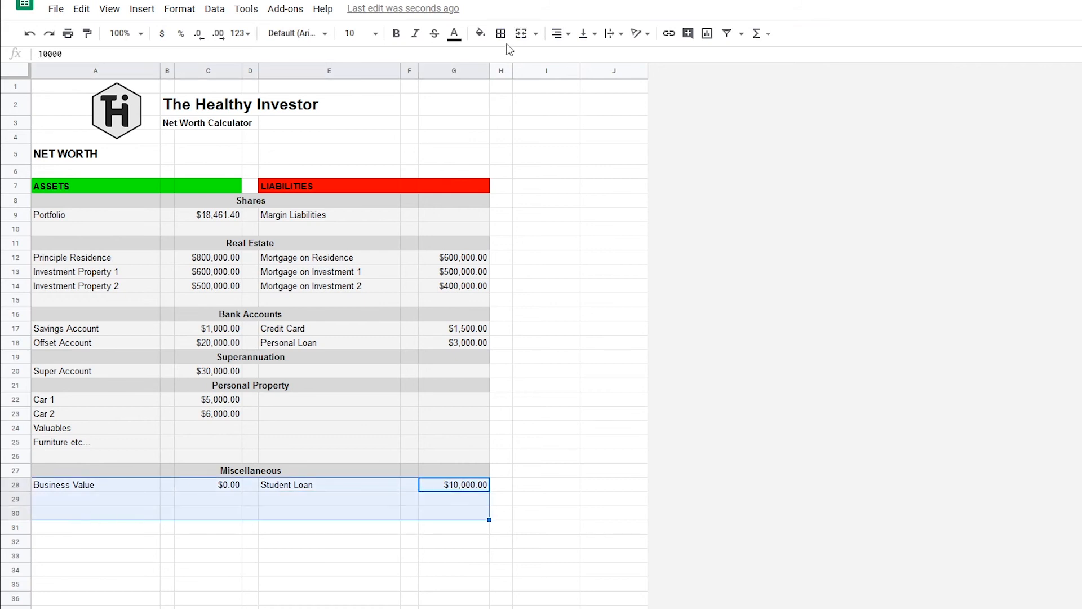
{"action": "left_click", "coordinate": [480, 32]}
{"action": "left_click", "coordinate": [559, 482]}
{"action": "left_click", "coordinate": [559, 482]}
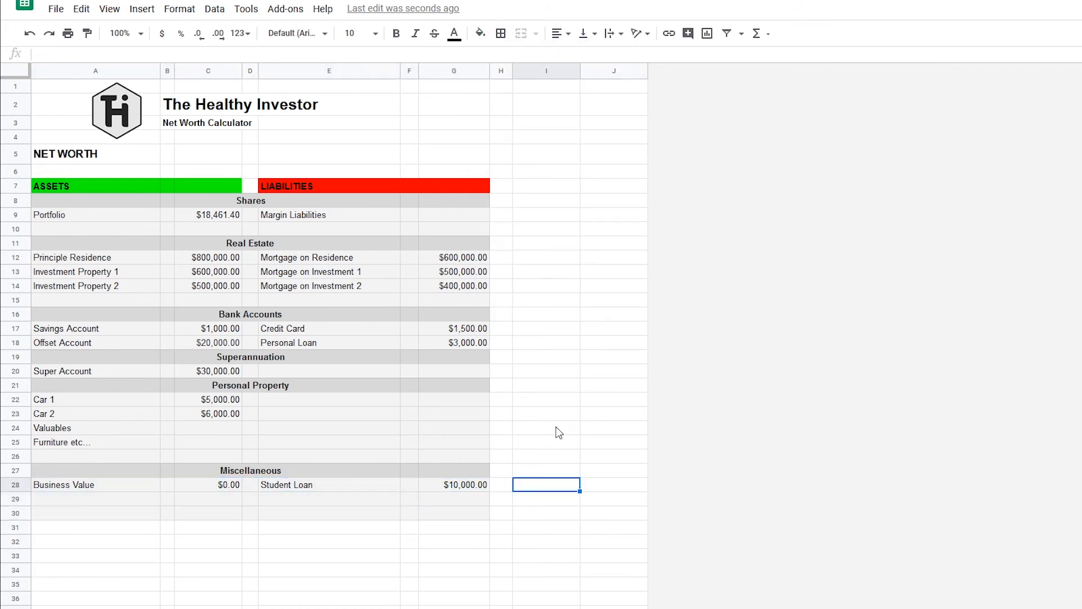
Total the assets in C7 of the ASSETS header with a SUM of C9:C30.
{"action": "left_click", "coordinate": [212, 190]}
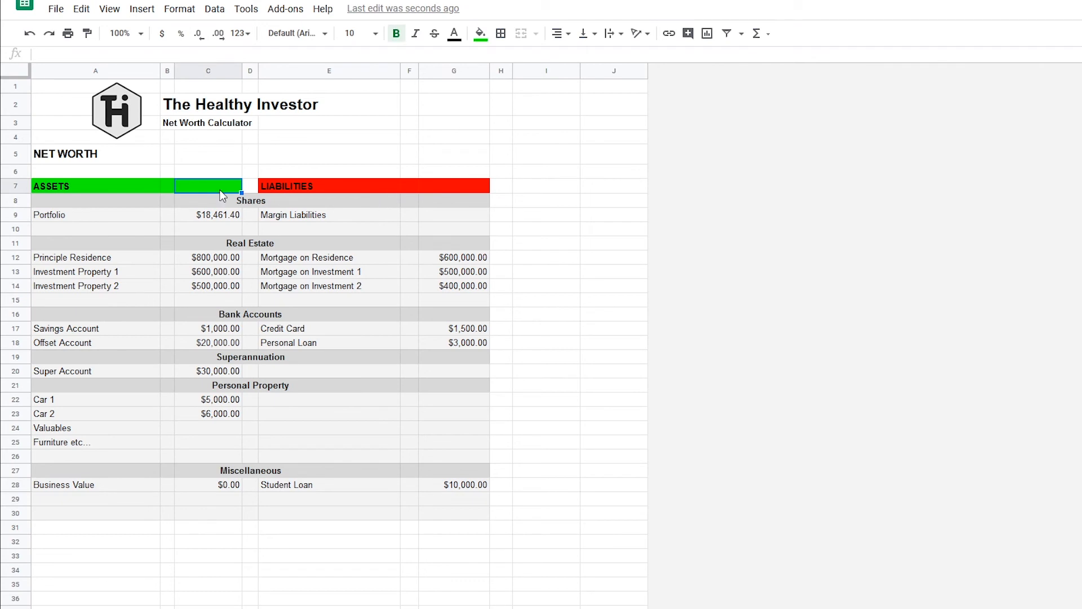
{"action": "type", "text": "=SUM("}
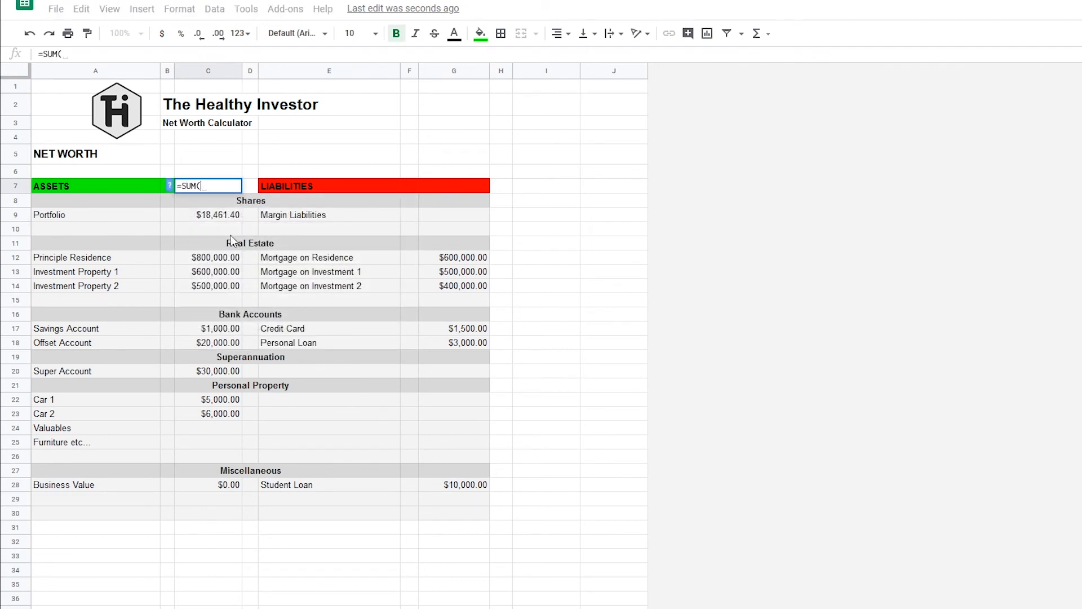
{"action": "left_click_drag", "start_coordinate": [220, 215], "coordinate": [225, 515]}
{"action": "key", "text": "Return"}
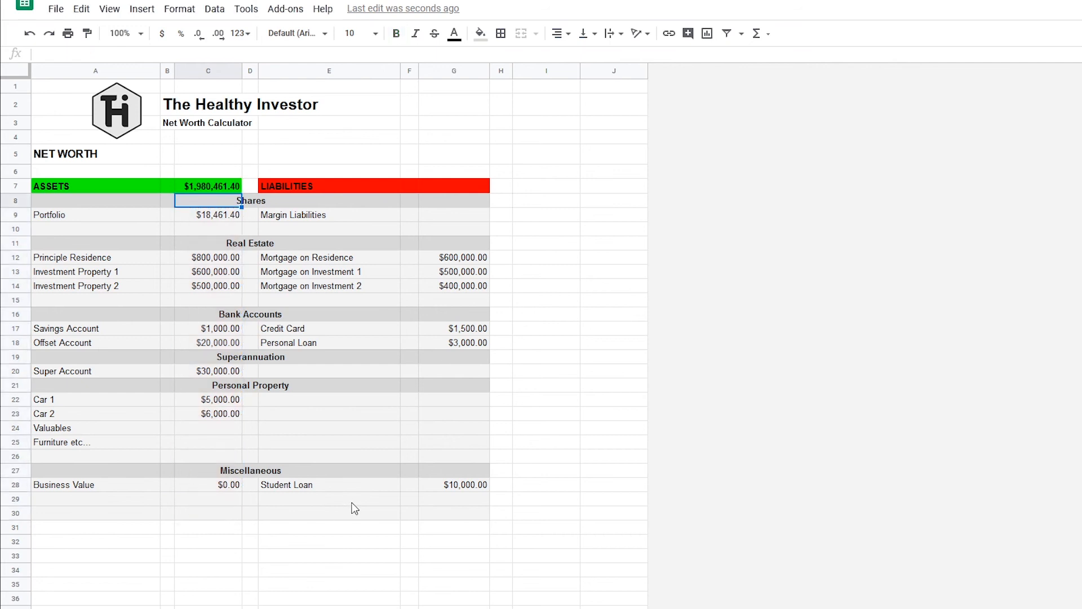
Total the liabilities in G7 of the LIABILITIES header with a SUM of G9:G30.
{"action": "left_click", "coordinate": [475, 186]}
{"action": "type", "text": "=SUM("}
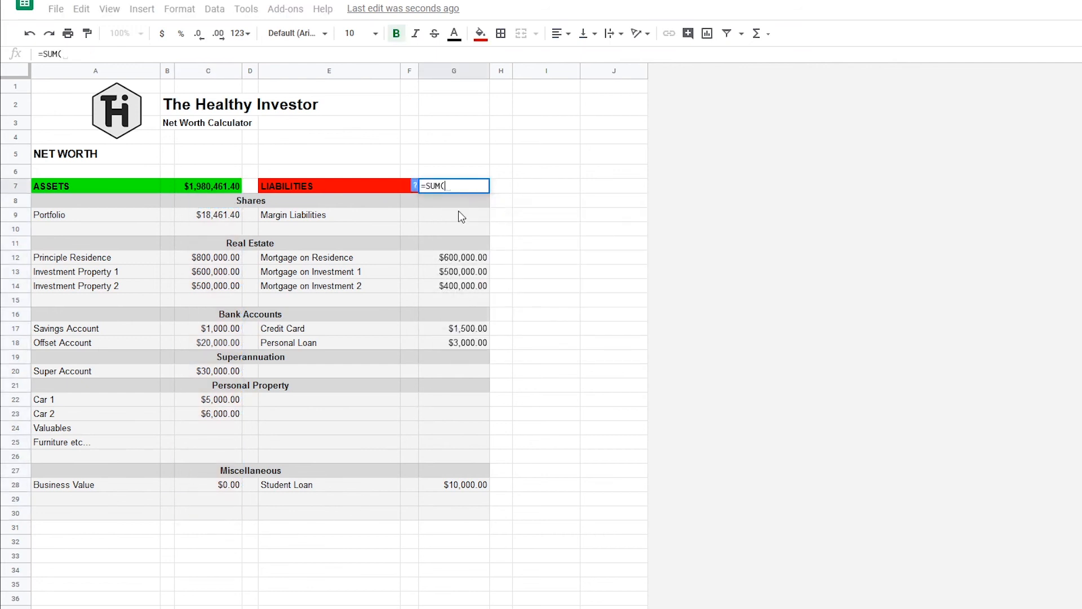
{"action": "left_click_drag", "start_coordinate": [461, 217], "coordinate": [484, 513]}
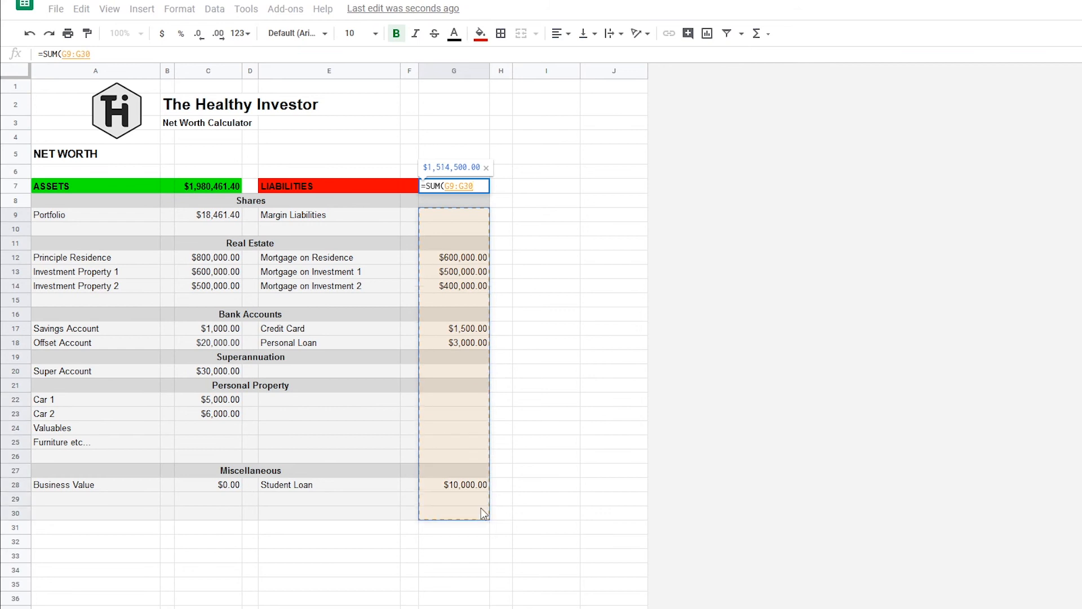
{"action": "key", "text": "Return"}
Fill the NET WORTH row across A5:G5 with cornflower blue.
{"action": "left_click_drag", "start_coordinate": [102, 156], "coordinate": [452, 153]}
{"action": "left_click", "coordinate": [481, 33]}
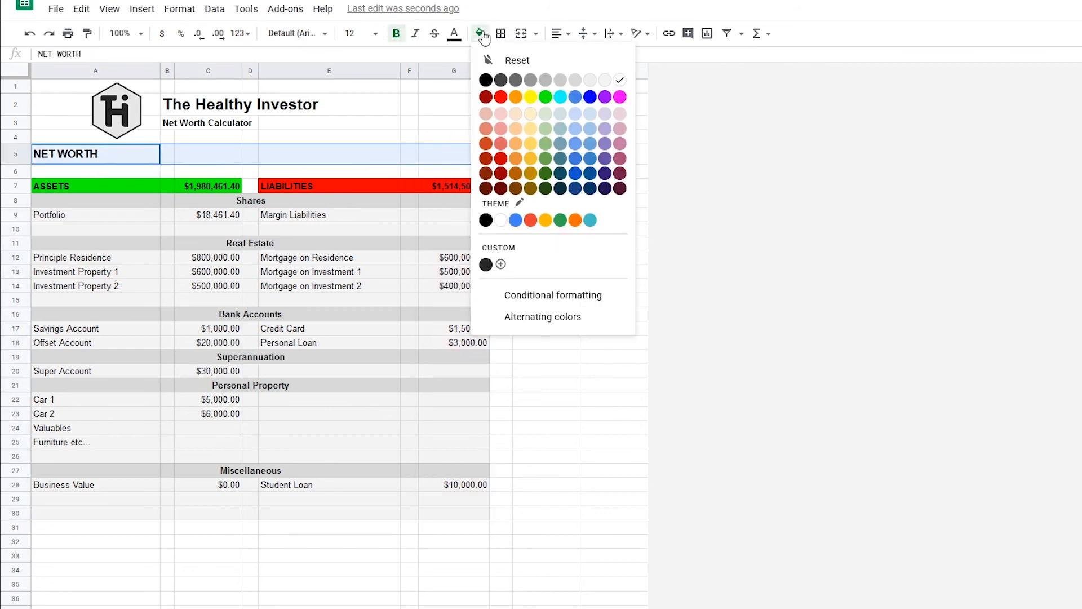
{"action": "left_click", "coordinate": [581, 101]}
{"action": "left_click", "coordinate": [494, 219]}
Calculate the net worth in G5 by subtracting total liabilities G7 from total assets C7.
{"action": "left_click", "coordinate": [459, 155]}
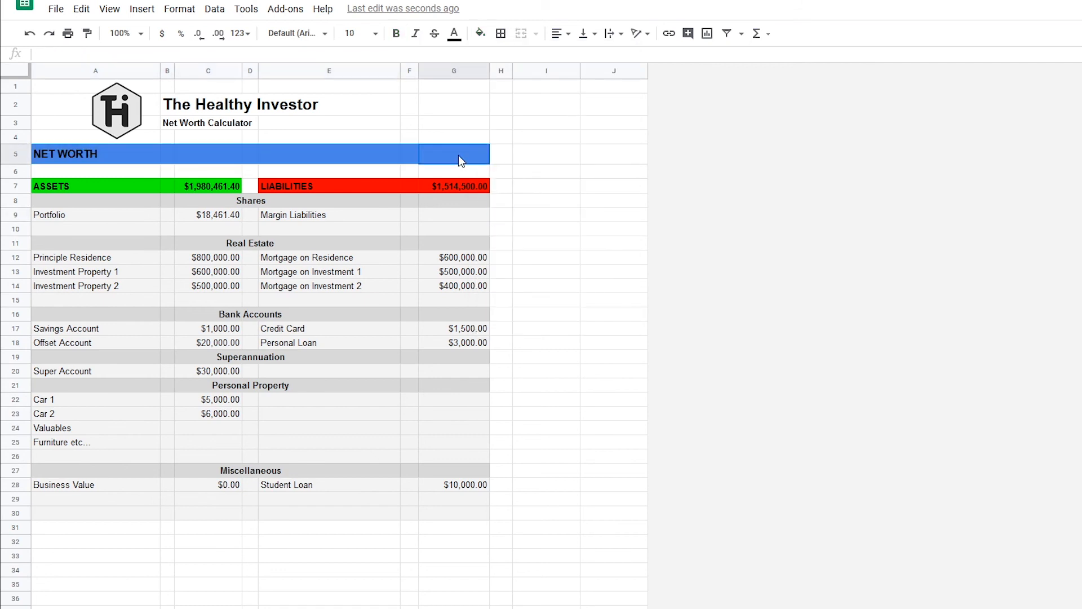
{"action": "type", "text": "="}
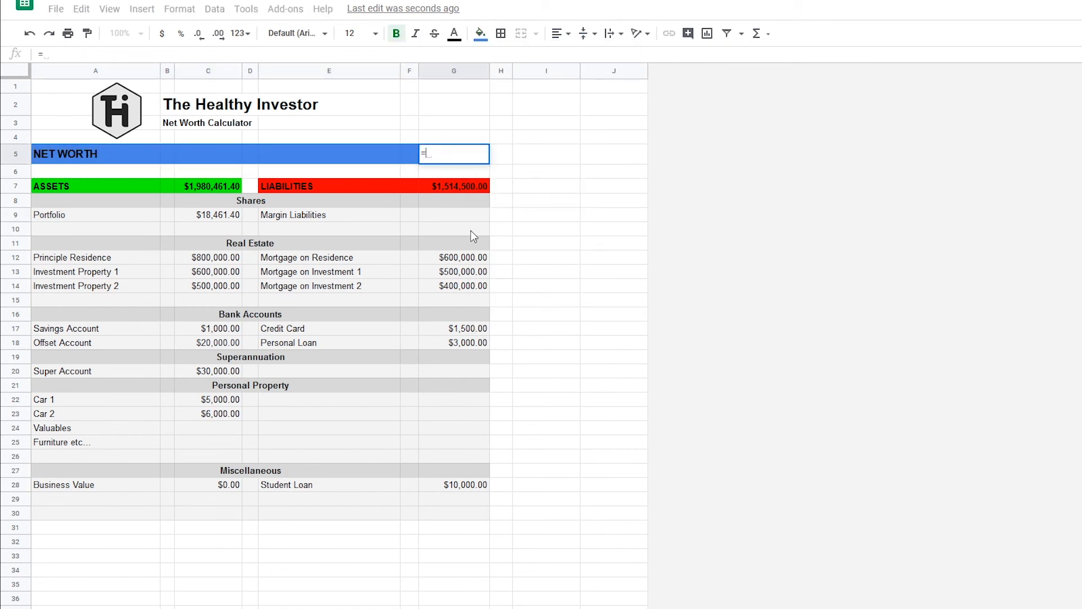
{"action": "left_click", "coordinate": [213, 190]}
{"action": "type", "text": "-"}
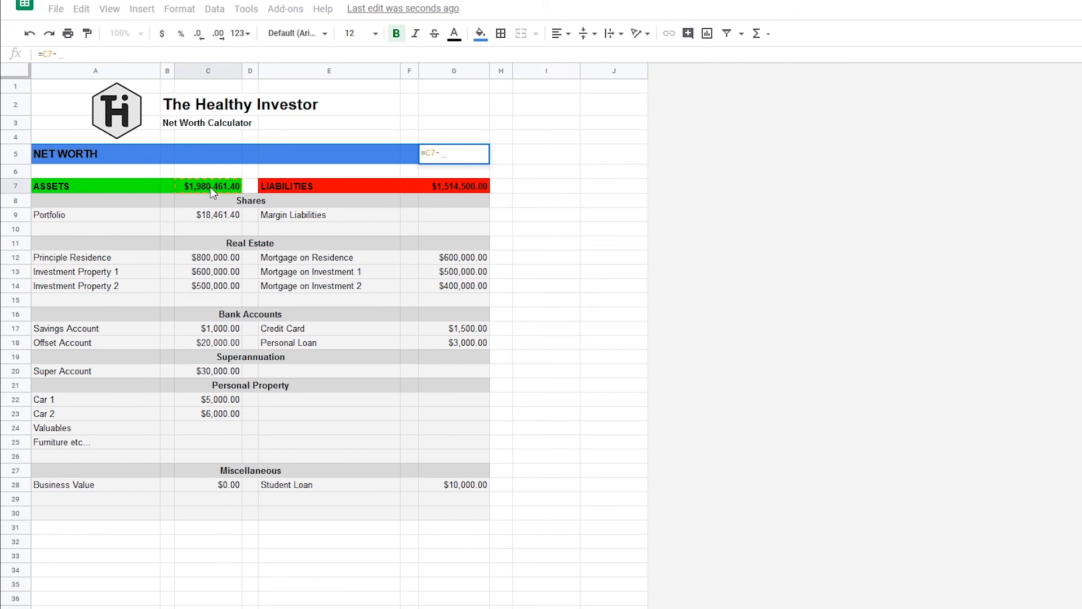
{"action": "left_click", "coordinate": [438, 183]}
{"action": "key", "text": "Return"}
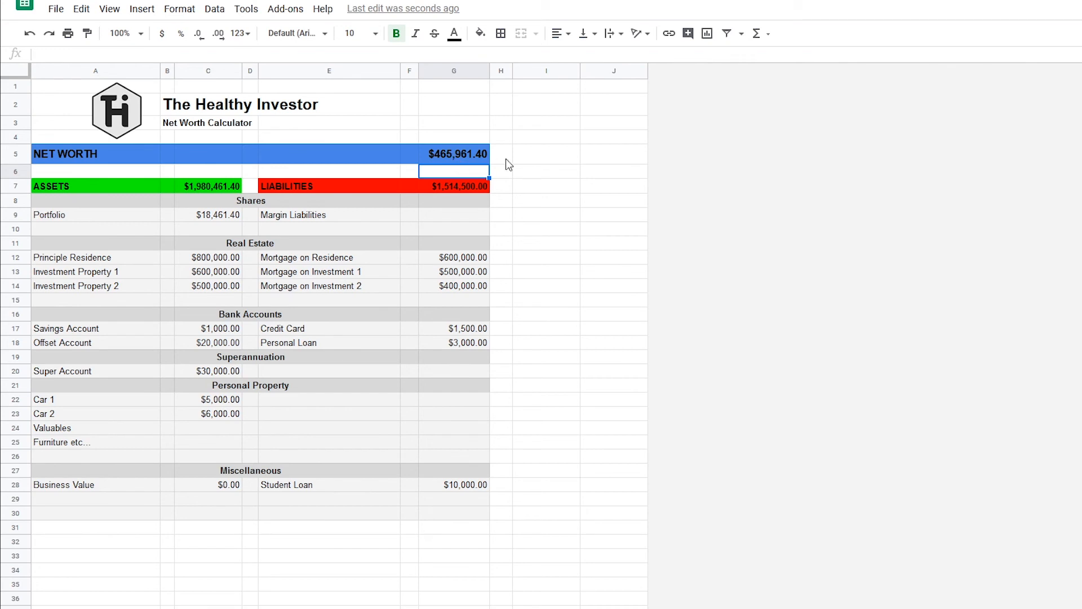
Enter the heading HISTORY in I5 and merge it across I5:J5.
{"action": "left_click", "coordinate": [534, 159]}
{"action": "type", "text": "HISTORY"}
{"action": "key", "text": "Return"}
{"action": "left_click", "coordinate": [536, 161]}
{"action": "left_click_drag", "start_coordinate": [536, 161], "coordinate": [612, 156]}
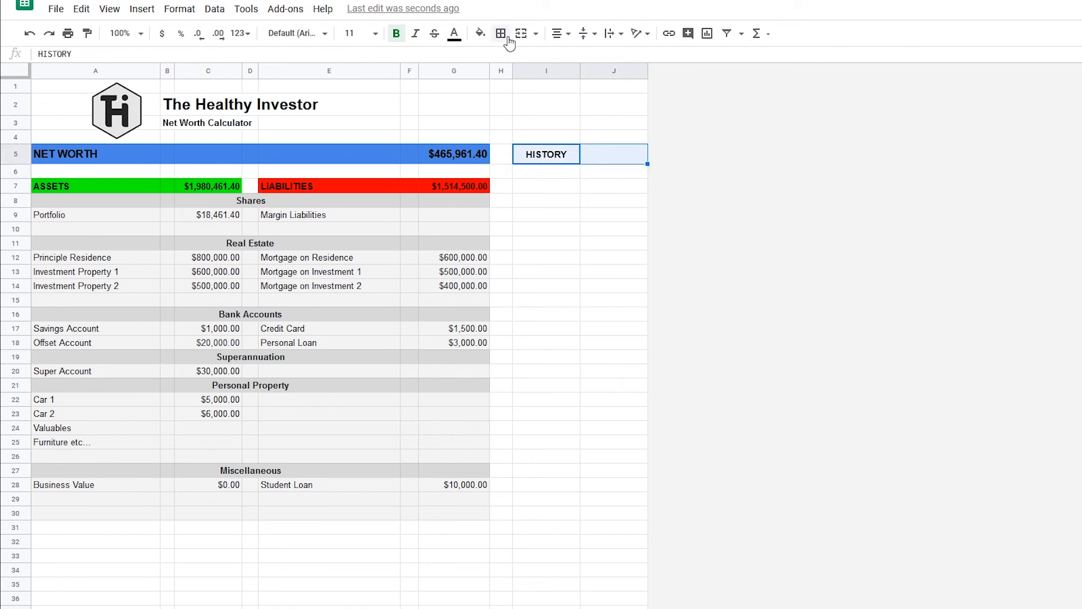
{"action": "left_click", "coordinate": [521, 33]}
{"action": "left_click", "coordinate": [641, 228]}
{"action": "left_click", "coordinate": [583, 160]}
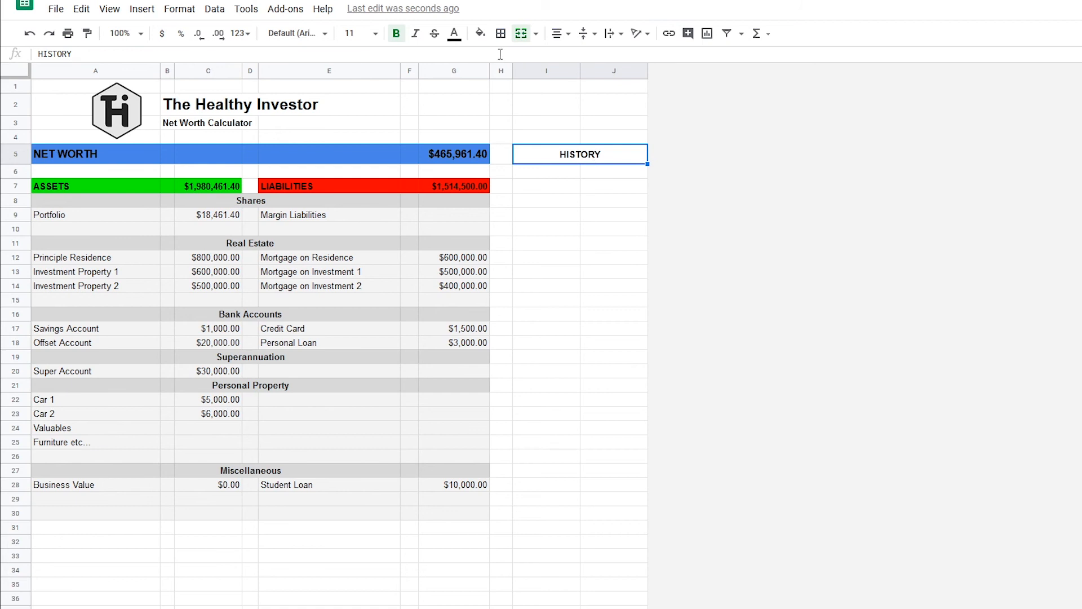
Add the column headings Date in I6 and Value in J6 under HISTORY.
{"action": "left_click", "coordinate": [547, 179]}
{"action": "type", "text": "Date"}
{"action": "key", "text": "Tab"}
{"action": "type", "text": "Value"}
{"action": "key", "text": "Return"}
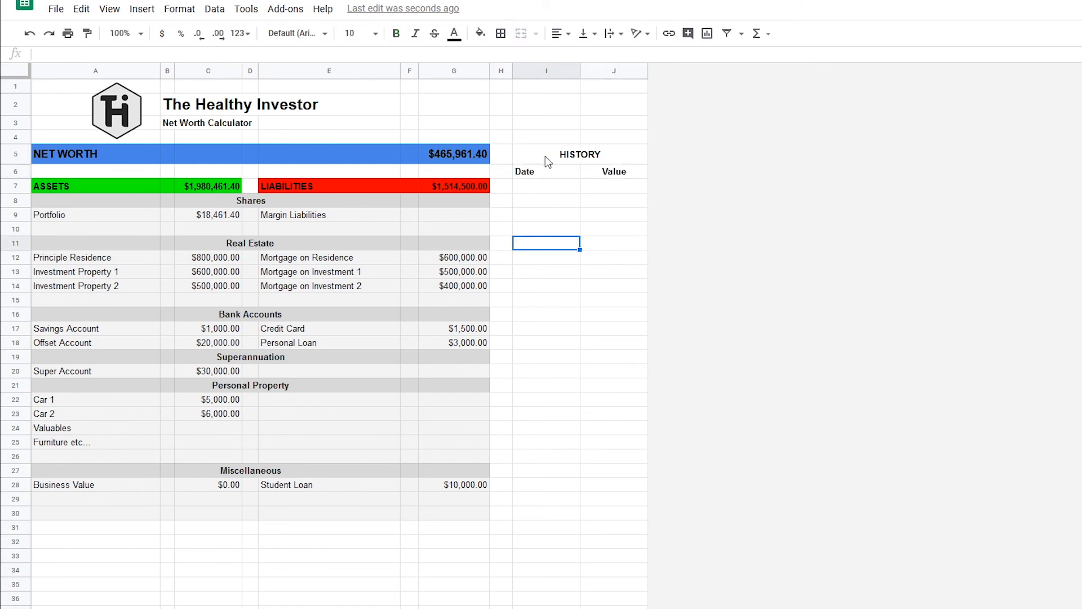
Fill the merged HISTORY heading with cornflower blue to match the NET WORTH row.
{"action": "left_click", "coordinate": [547, 158]}
{"action": "left_click", "coordinate": [481, 34]}
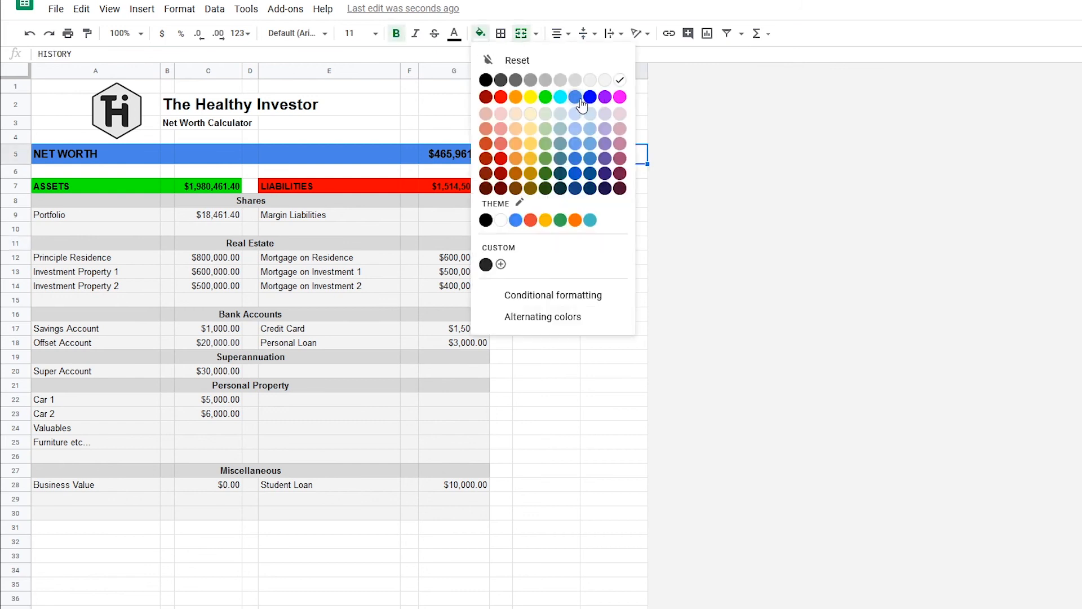
{"action": "left_click", "coordinate": [581, 105]}
{"action": "left_click", "coordinate": [599, 232]}
Fill the history table area I6:J30 with light gray 3.
{"action": "left_click_drag", "start_coordinate": [542, 174], "coordinate": [626, 513]}
{"action": "left_click", "coordinate": [480, 33]}
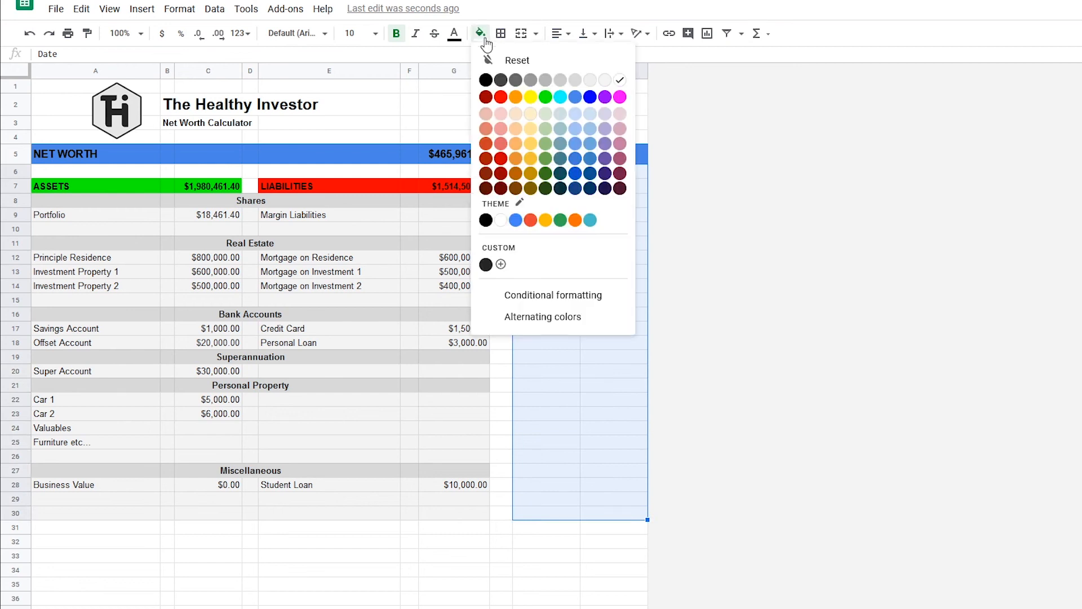
{"action": "left_click", "coordinate": [605, 81]}
{"action": "left_click", "coordinate": [611, 257]}
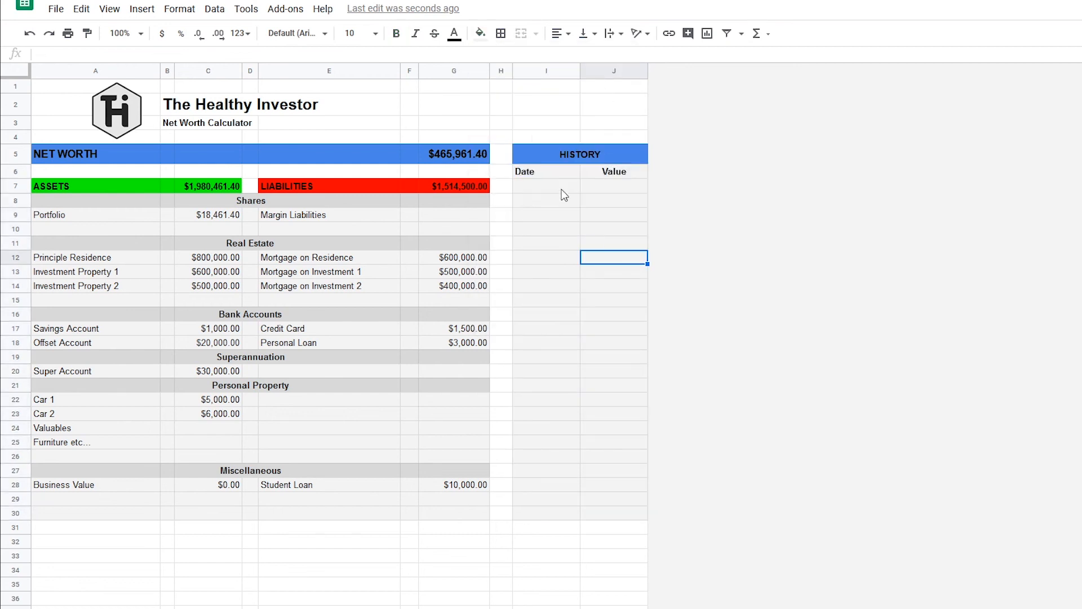
Record the first history entry with the date 26/08/2020 in I7 and the value 465961 in J7.
{"action": "left_click", "coordinate": [561, 187]}
{"action": "type", "text": "26/08/20"}
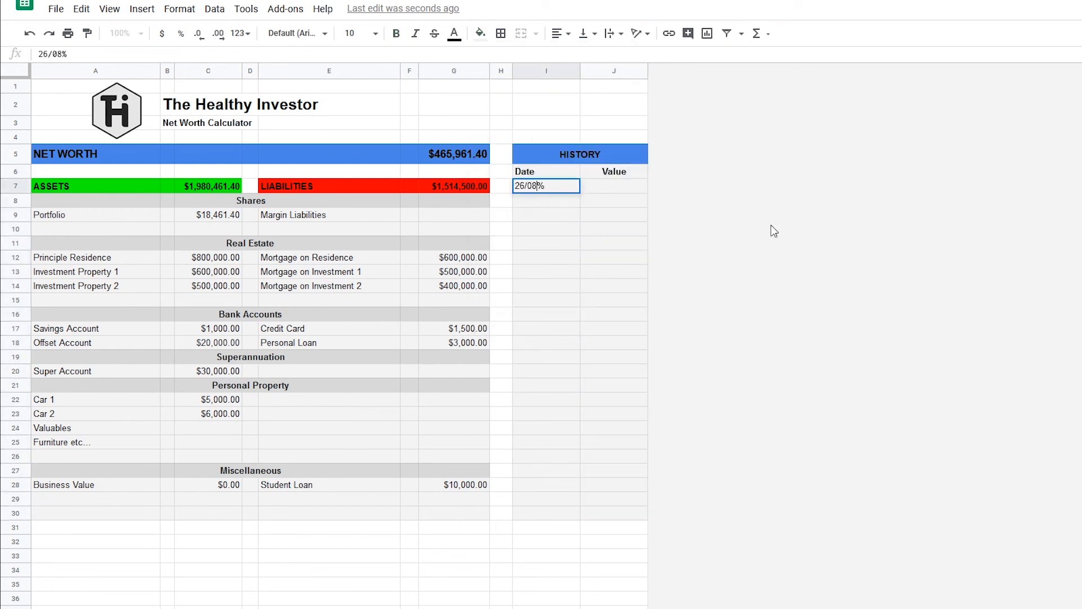
{"action": "type", "text": "20"}
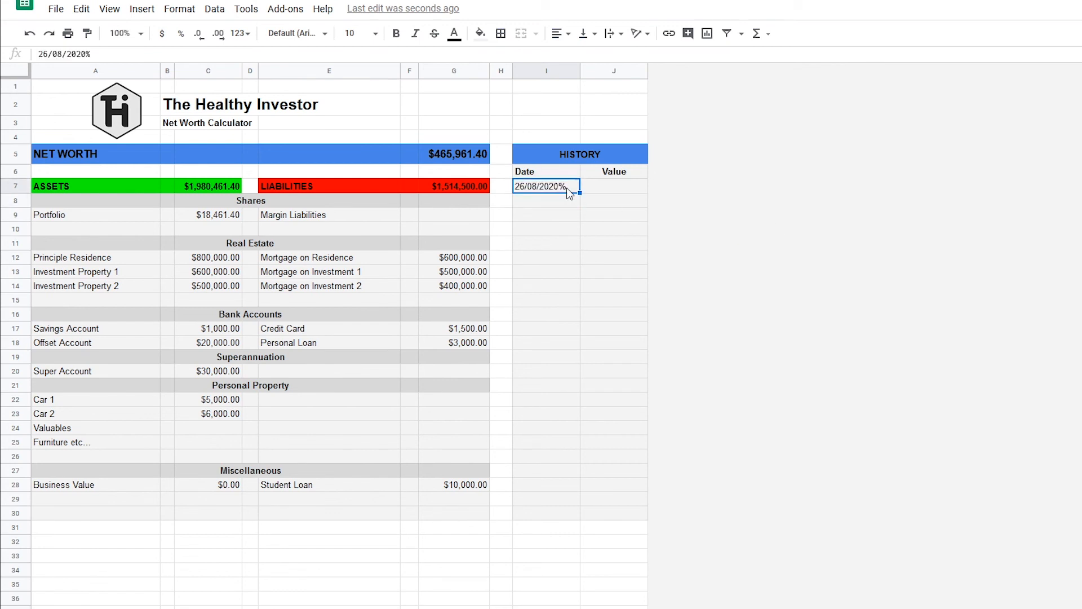
{"action": "key", "text": "Return"}
{"action": "left_click", "coordinate": [589, 186]}
{"action": "type", "text": "465961"}
{"action": "key", "text": "Return"}
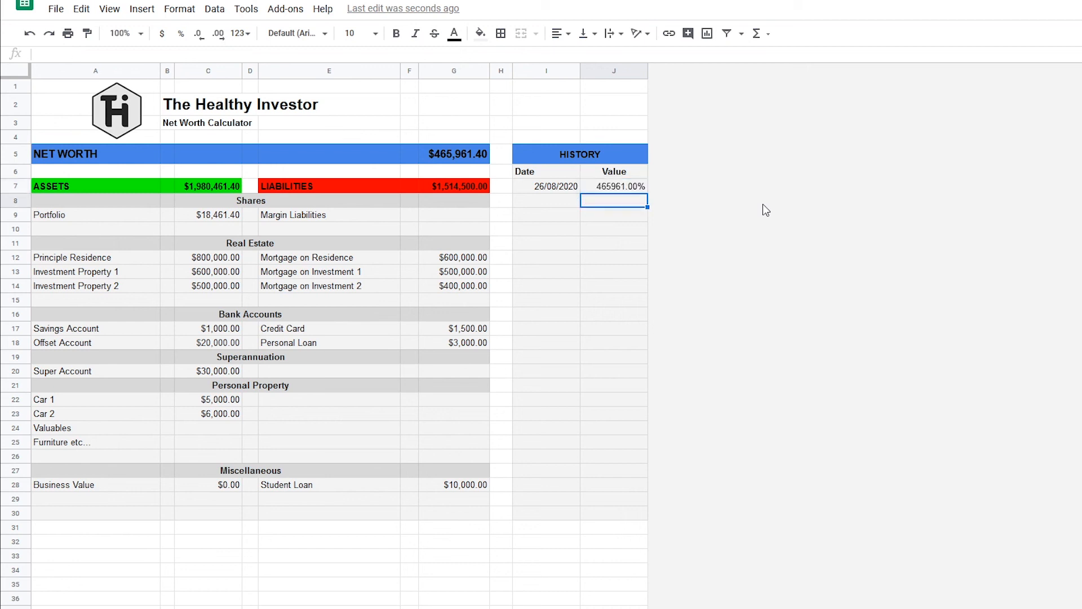
Format the history Value cells J7:J30 as currency.
{"action": "left_click_drag", "start_coordinate": [614, 188], "coordinate": [637, 510]}
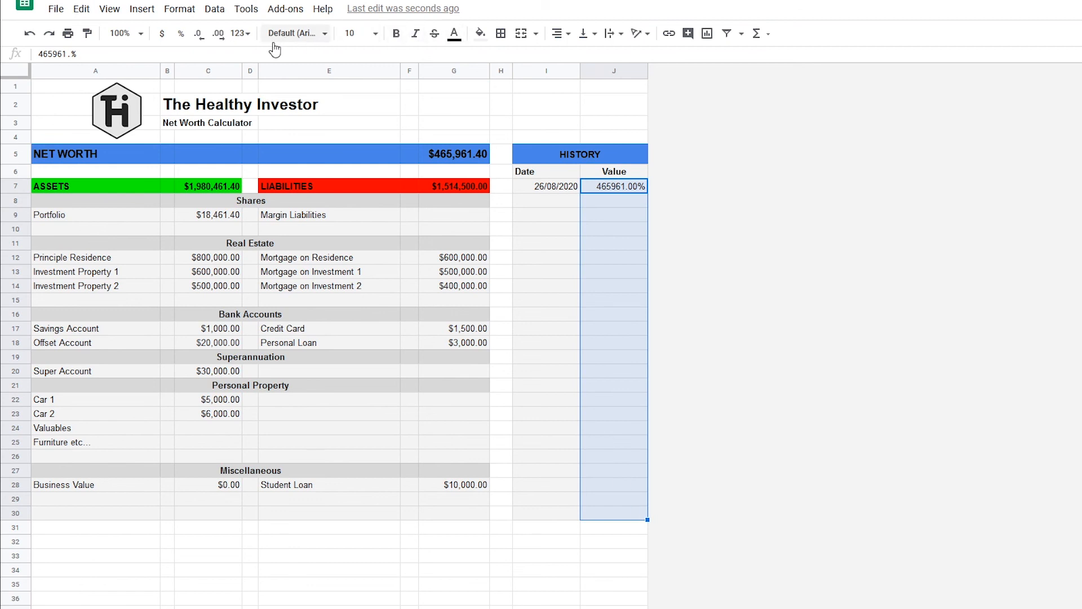
{"action": "left_click", "coordinate": [162, 34]}
{"action": "left_click", "coordinate": [626, 298]}
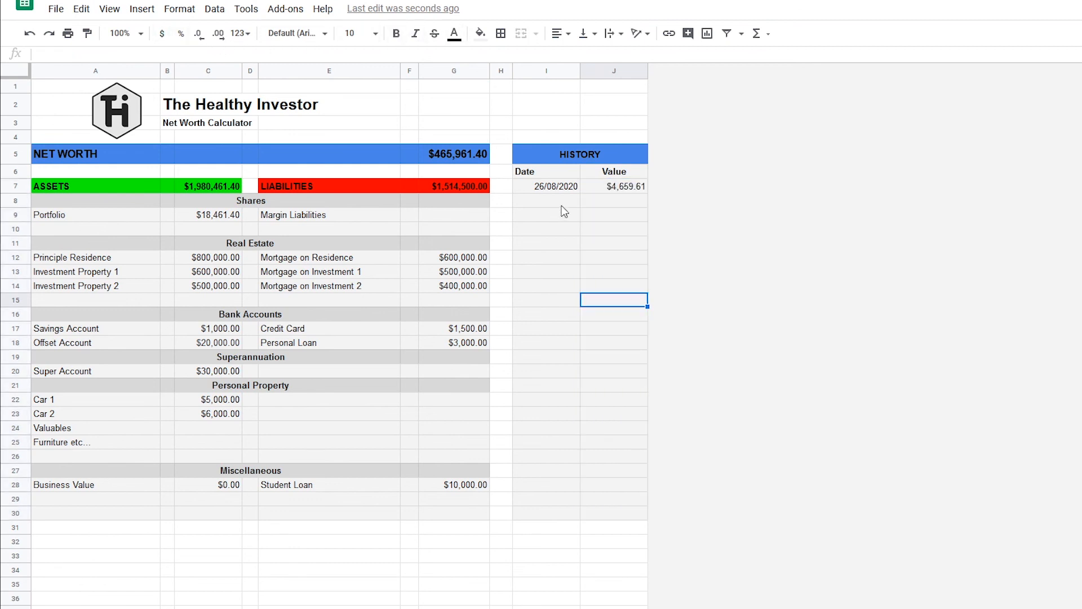
Correct the first history value in J7 to 465961.
{"action": "left_click", "coordinate": [614, 188]}
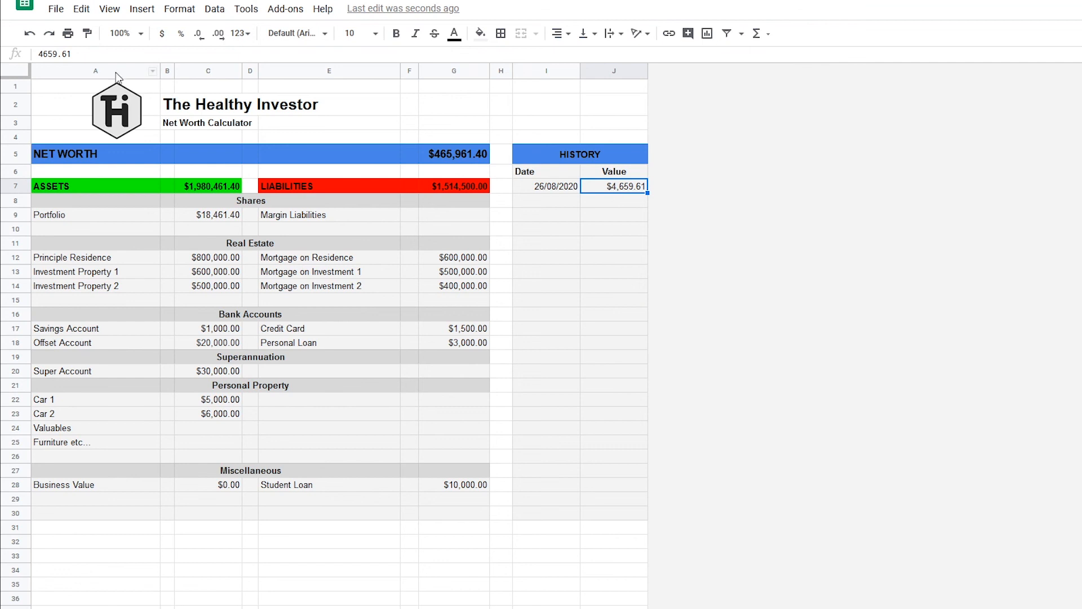
{"action": "left_click_drag", "start_coordinate": [103, 55], "coordinate": [2, 47]}
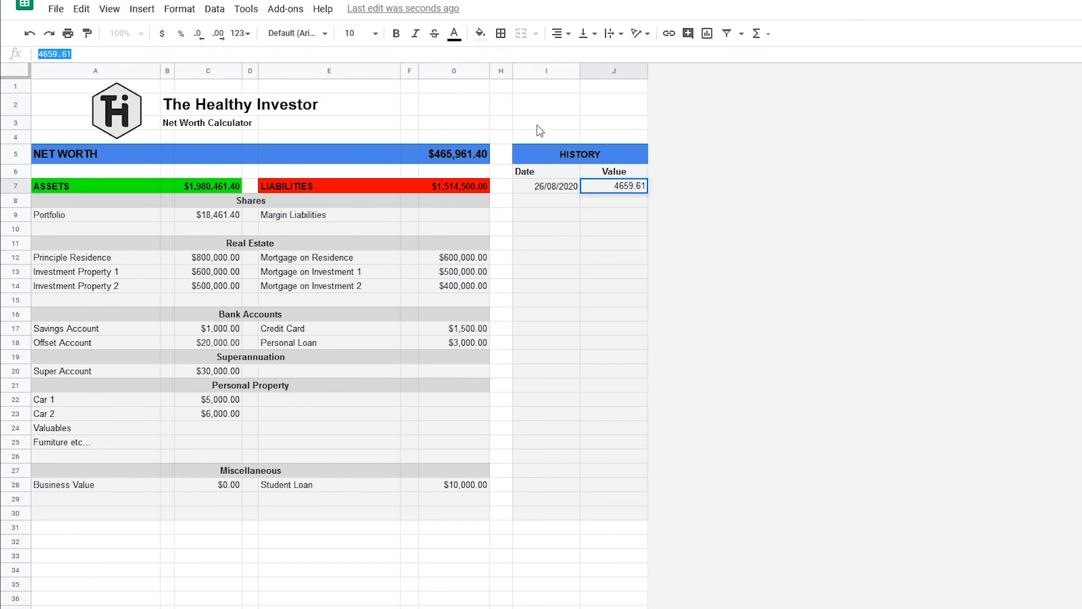
{"action": "type", "text": "465961"}
{"action": "key", "text": "Return"}
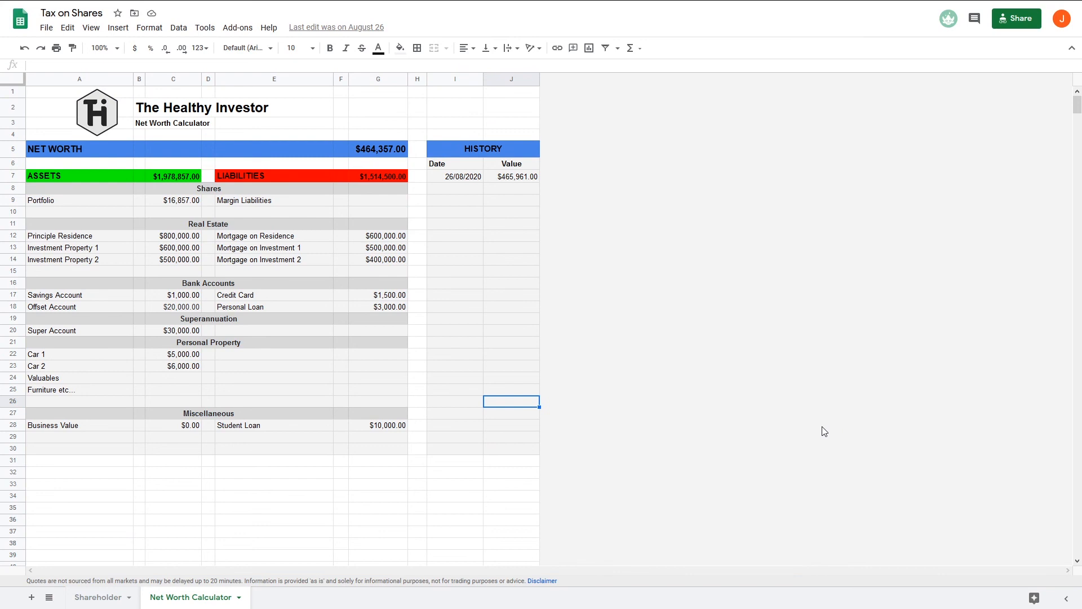
{"action": "left_click", "coordinate": [44, 28]}
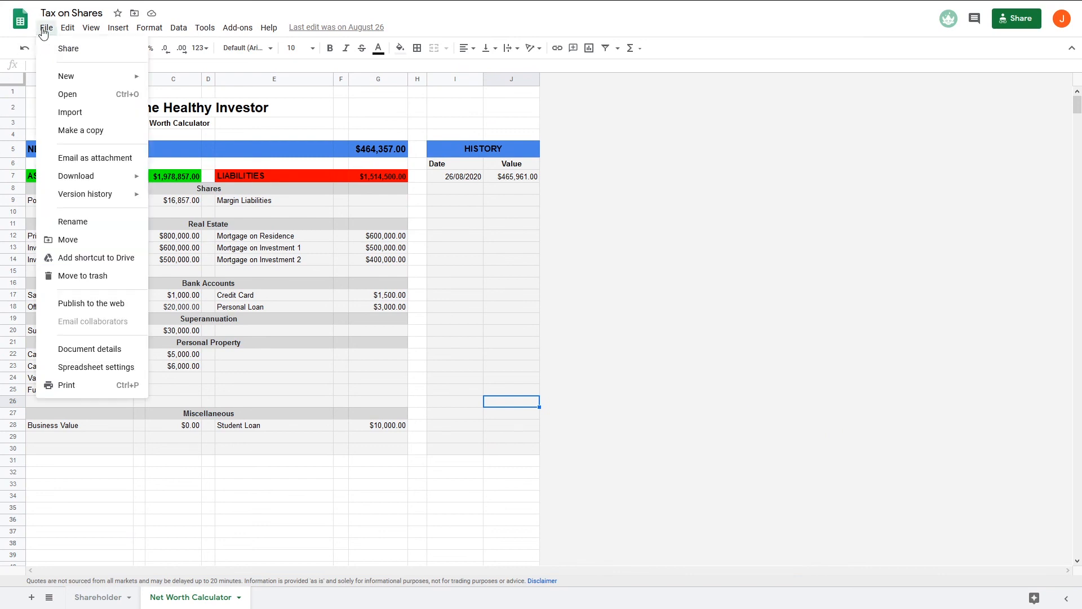
{"action": "left_click", "coordinate": [65, 131]}
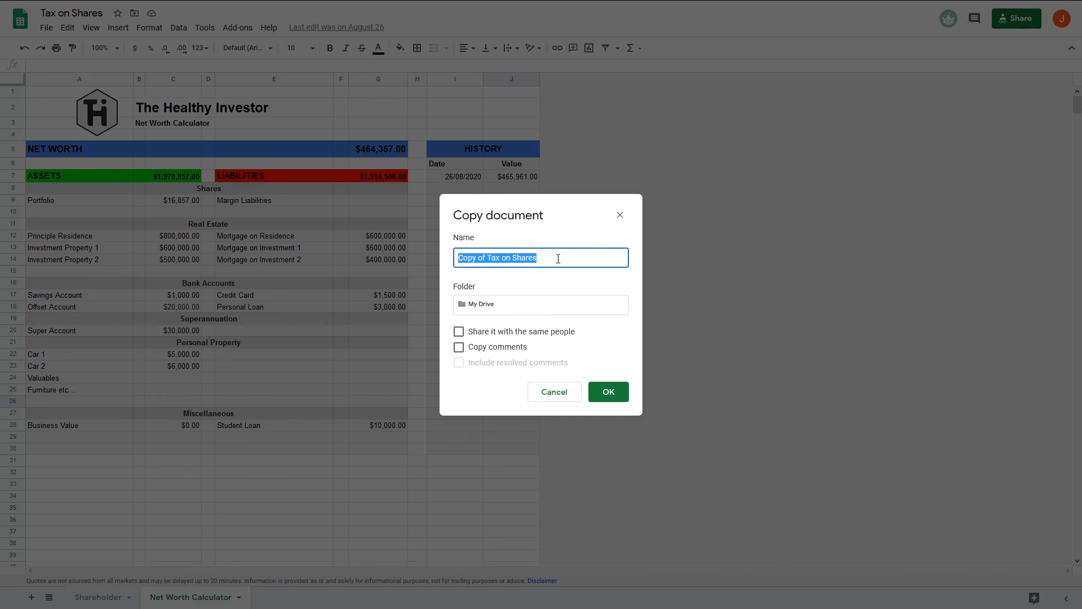
{"action": "left_click", "coordinate": [620, 216]}
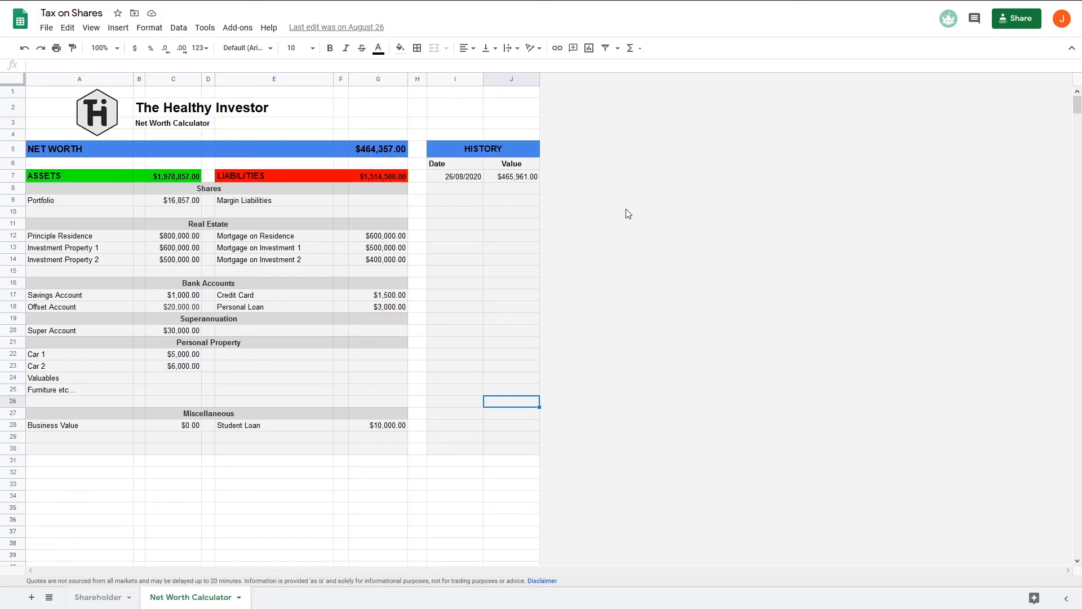